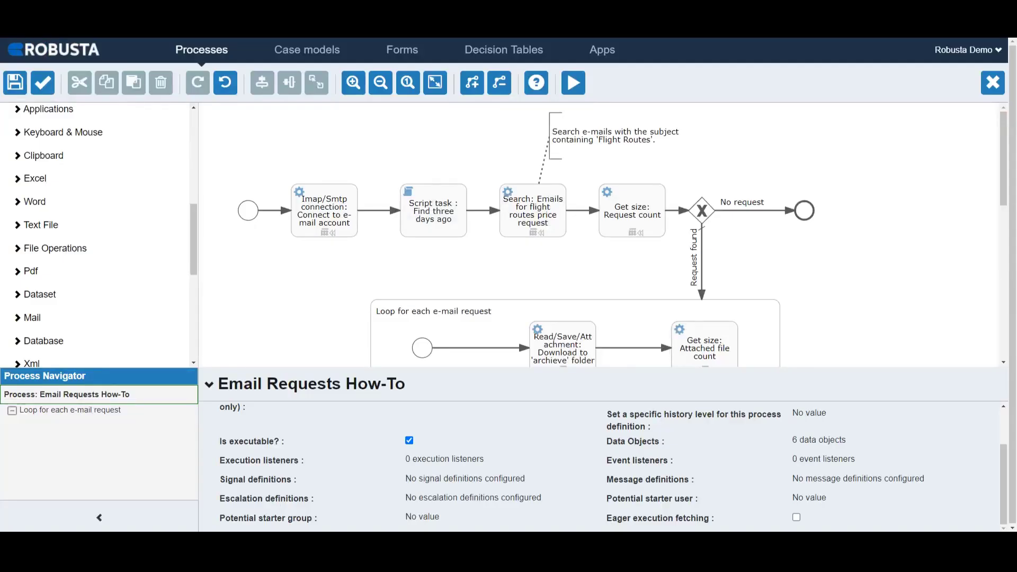
# Place an Imap/Smtp connection activity on the canvas below the existing flow and delete it again.
pyautogui.click(61, 319)
pyautogui.scroll(-1, 61, 324)
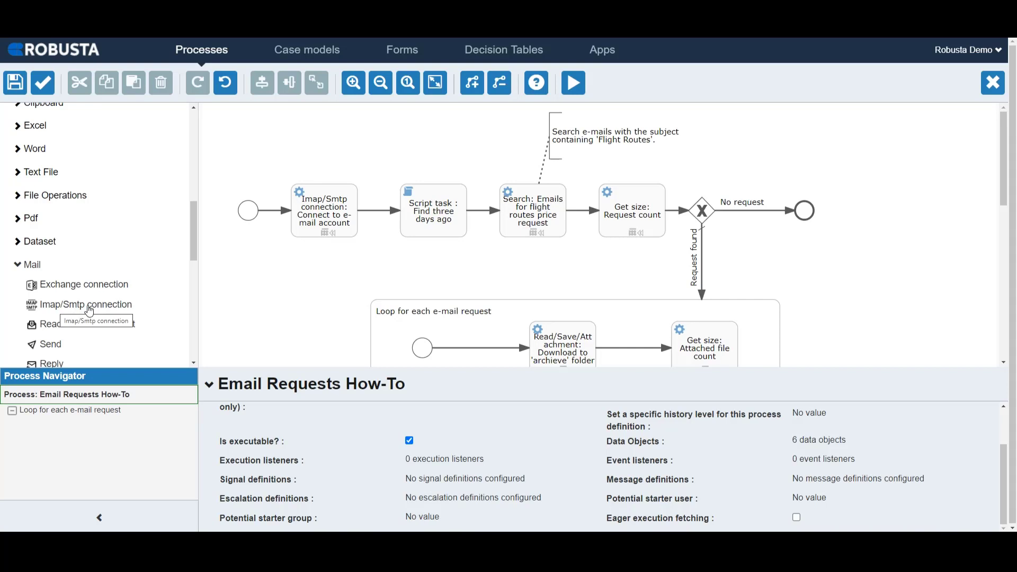
pyautogui.moveTo(90, 311); pyautogui.dragTo(285, 292)
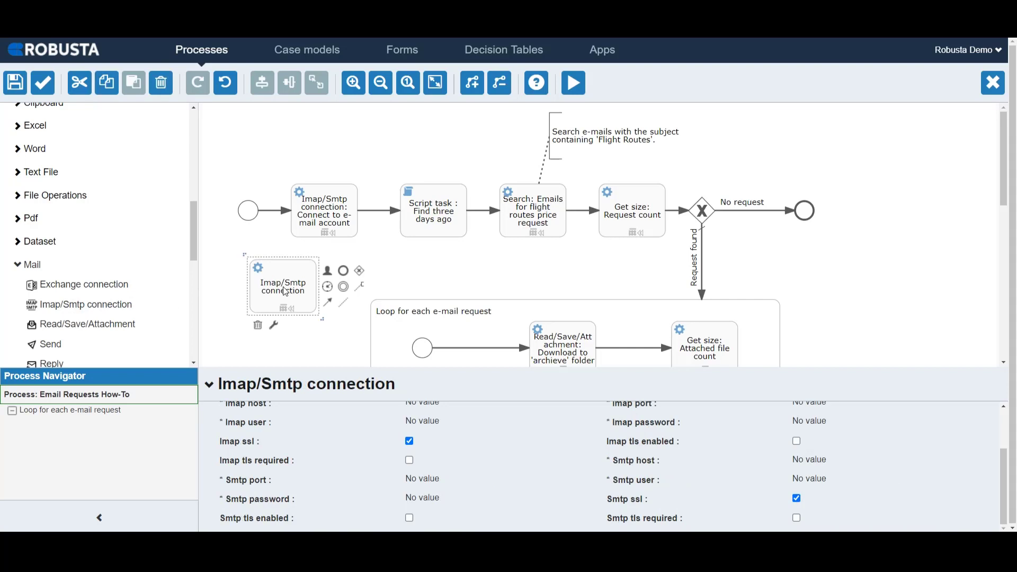
pyautogui.click(257, 324)
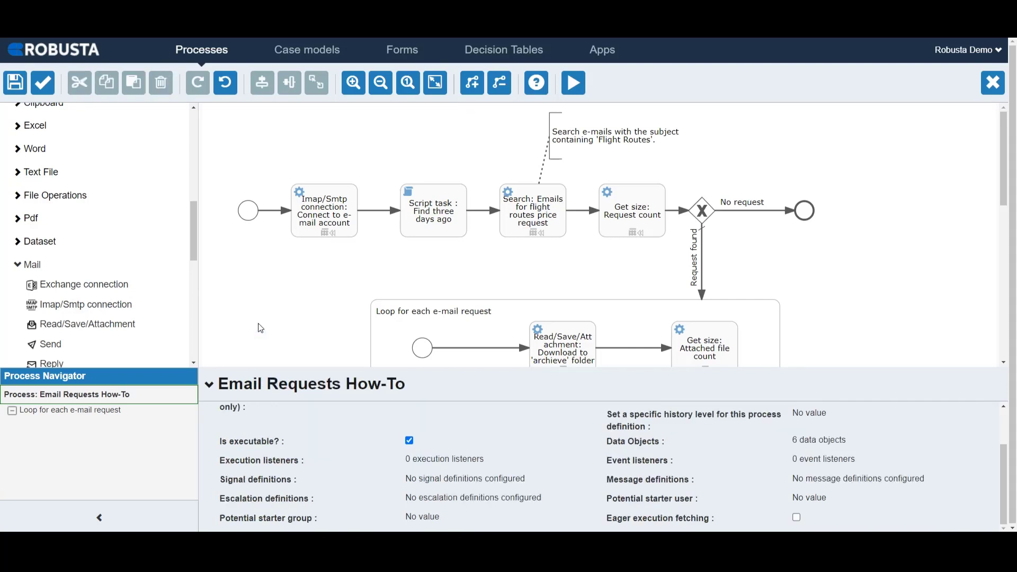
# Review the IMAP and SMTP settings of the "Connect to e-mail account" activity against the server table on Gmail's help page.
pyautogui.click(318, 205)
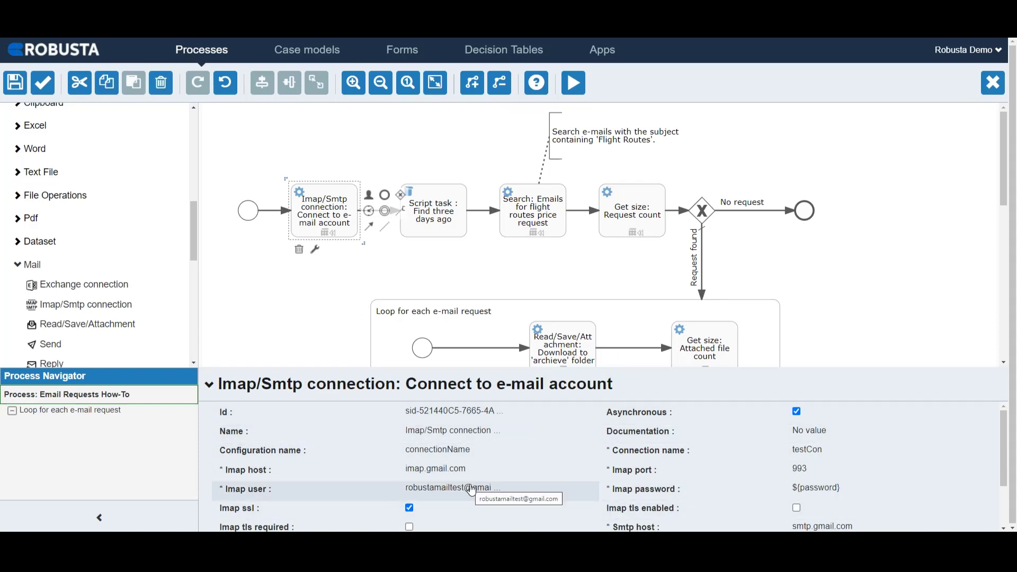
pyautogui.scroll(-3, 472, 490)
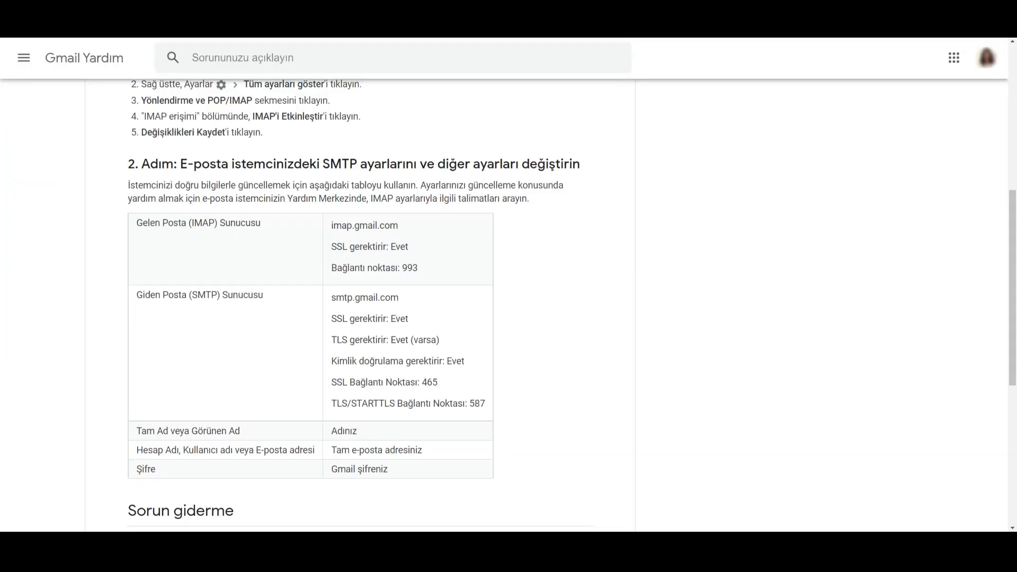
pyautogui.scroll(1, 592, 154)
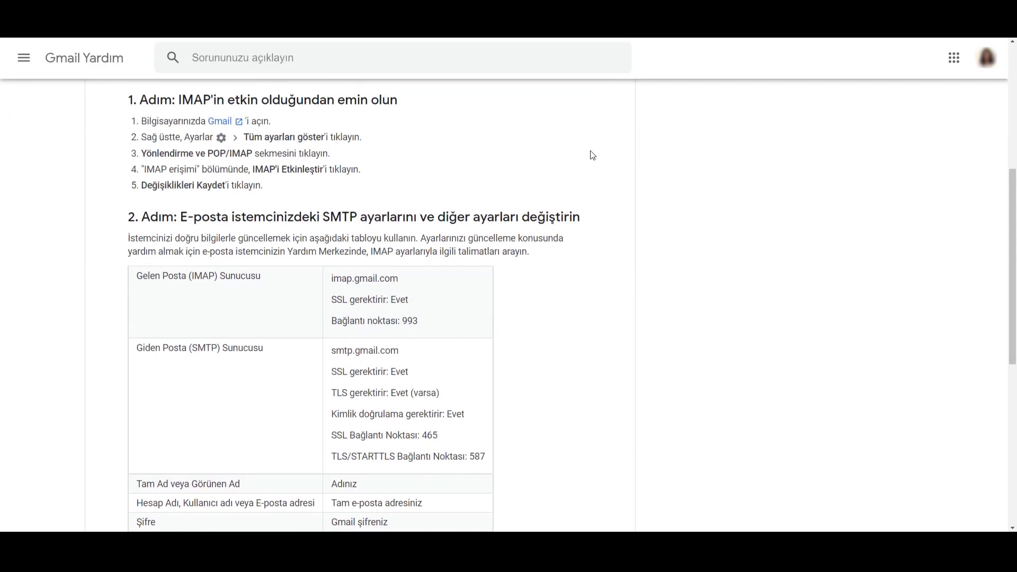
pyautogui.scroll(-2, 592, 155)
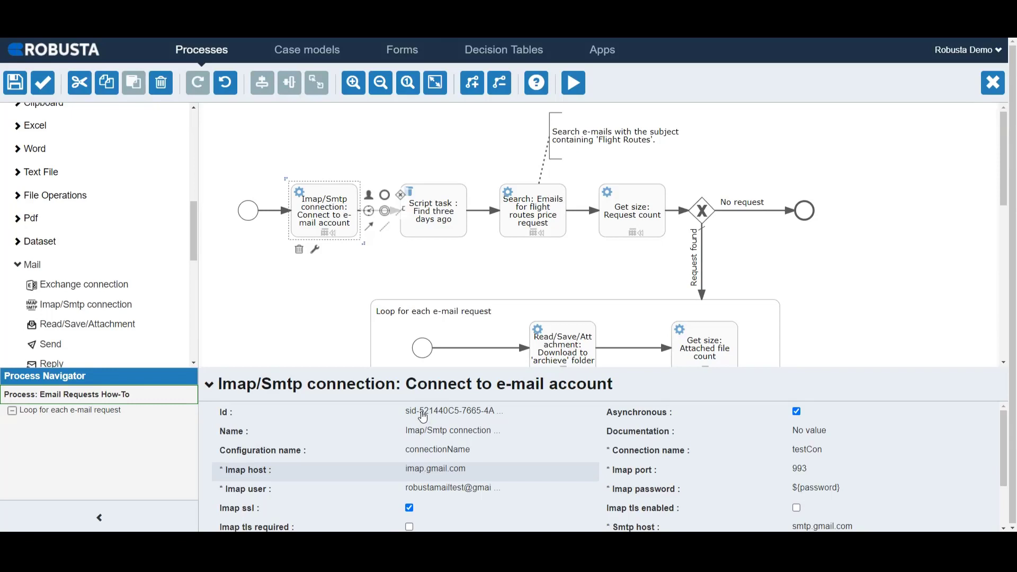
pyautogui.scroll(-3, 436, 492)
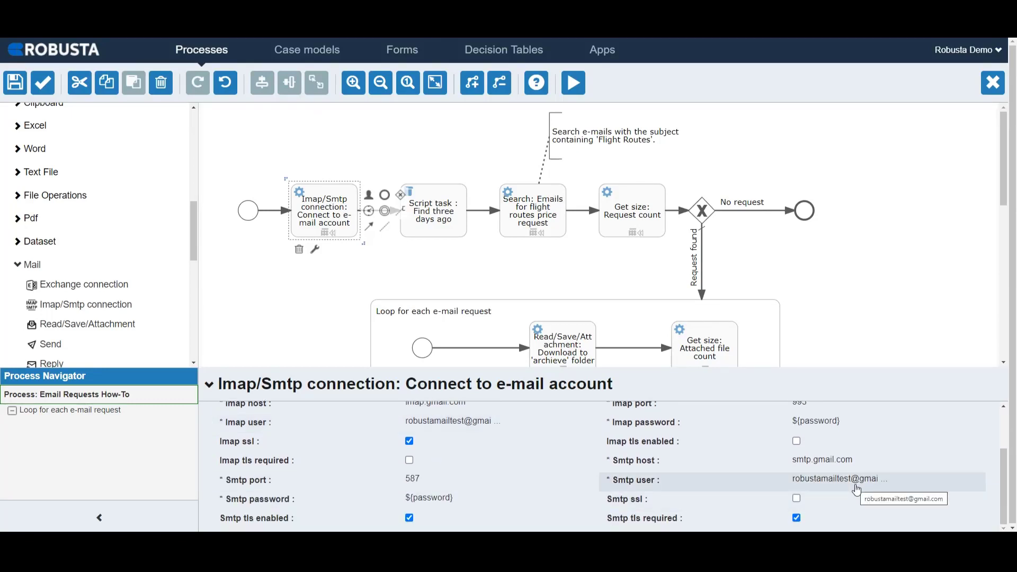
# Check the password variable in the process's data objects and the mail connection settings that reference it.
pyautogui.click(867, 342)
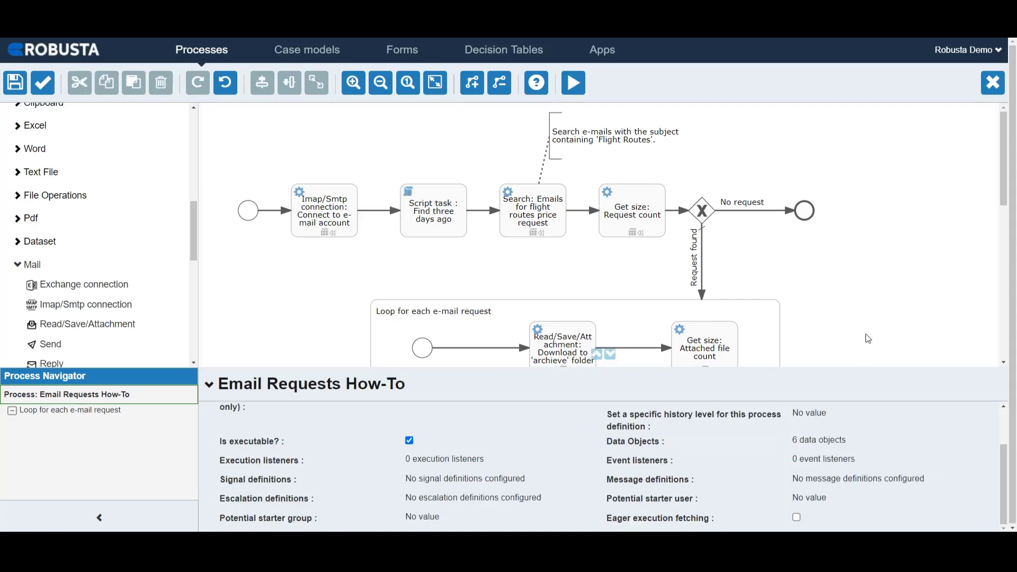
pyautogui.click(834, 447)
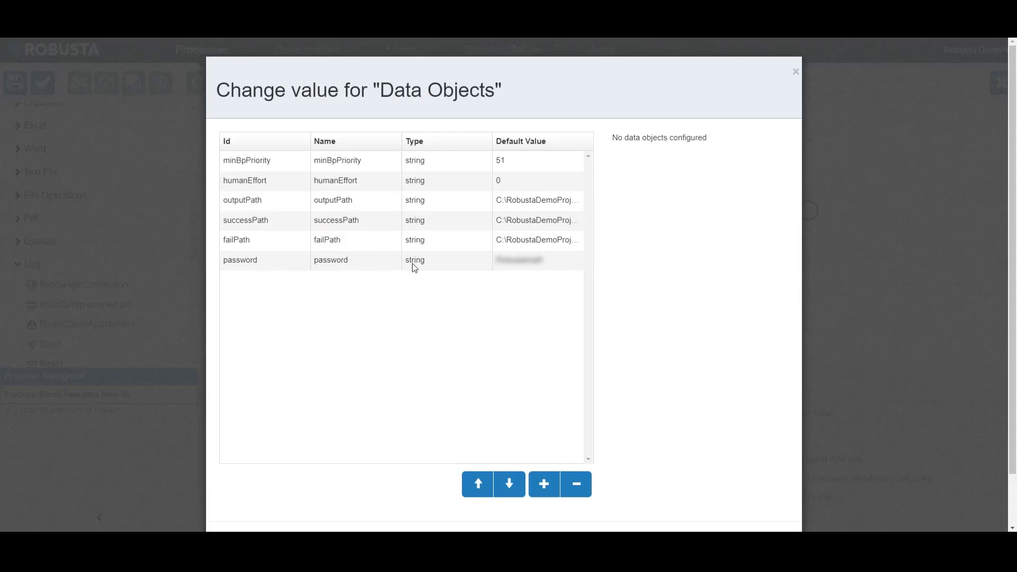
pyautogui.click(795, 73)
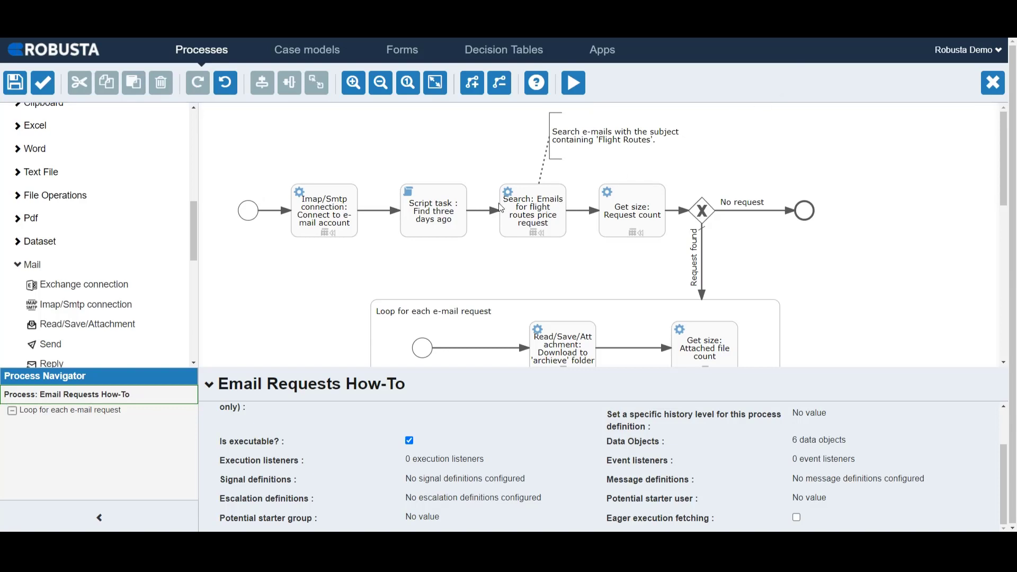
pyautogui.click(325, 220)
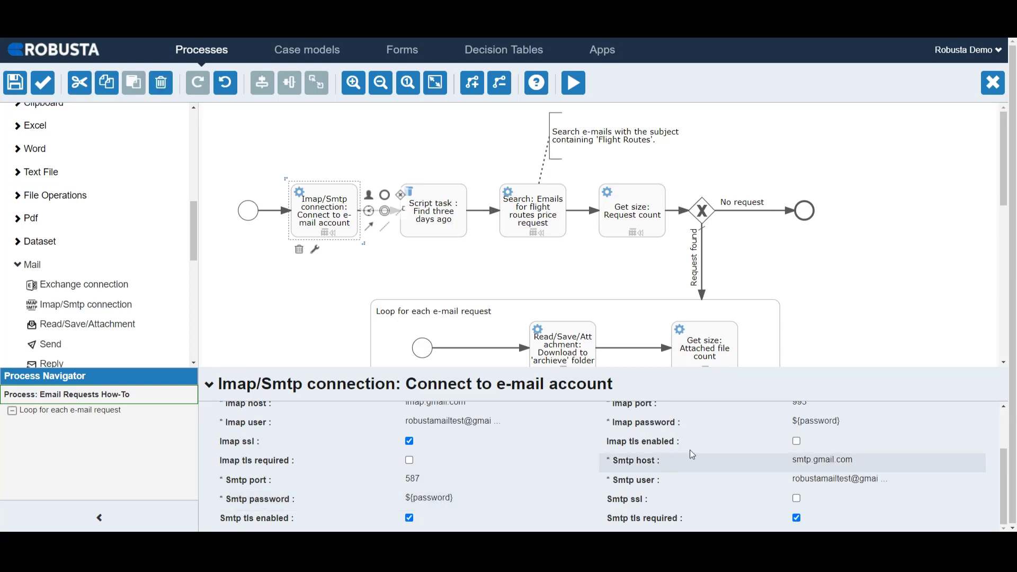
pyautogui.scroll(3, 794, 421)
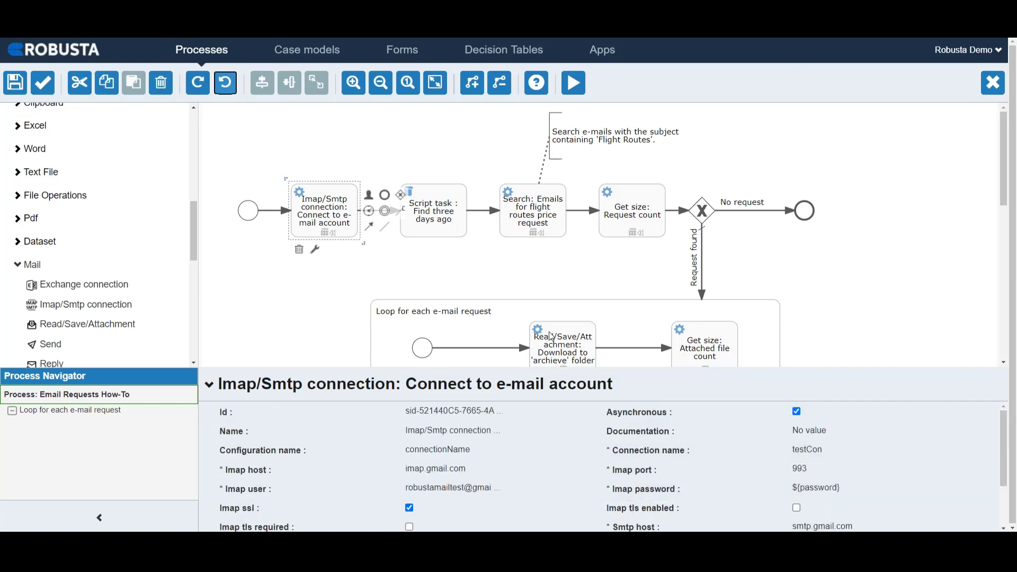
# Validate and save the JavaScript of the "Find three days ago" script task that sets the minDate variable.
pyautogui.click(438, 210)
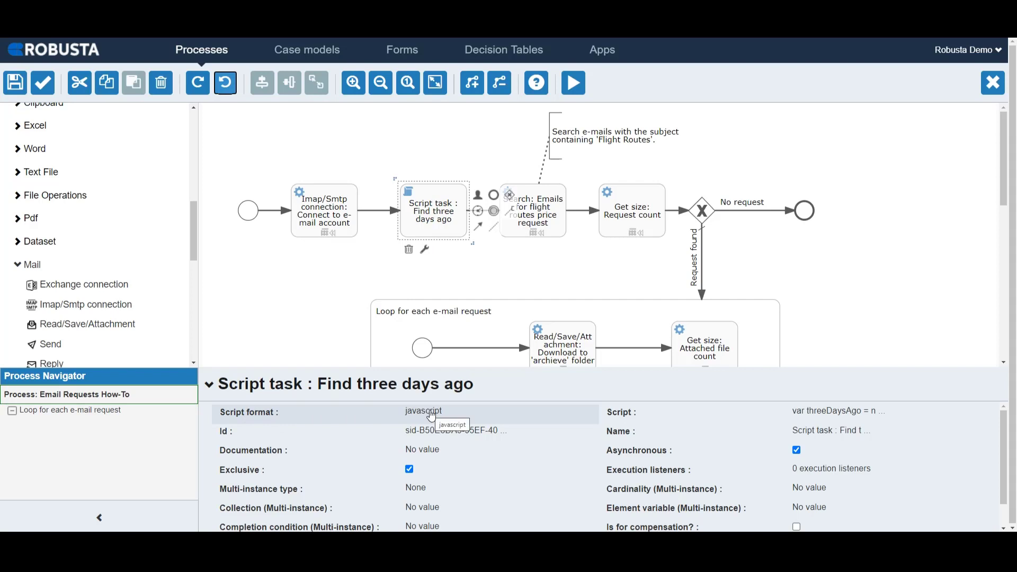
pyautogui.click(815, 420)
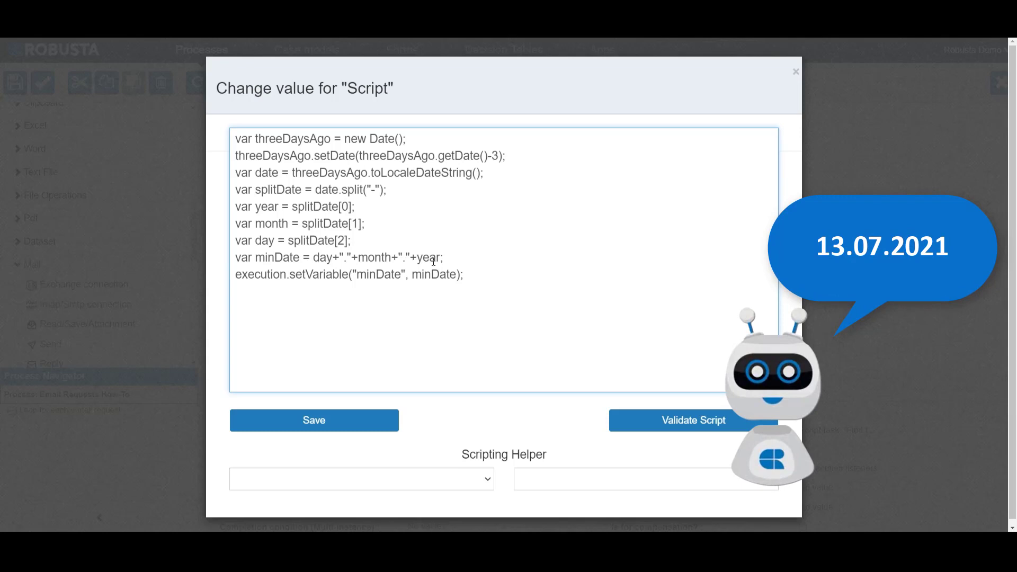
pyautogui.click(284, 258)
pyautogui.click(704, 419)
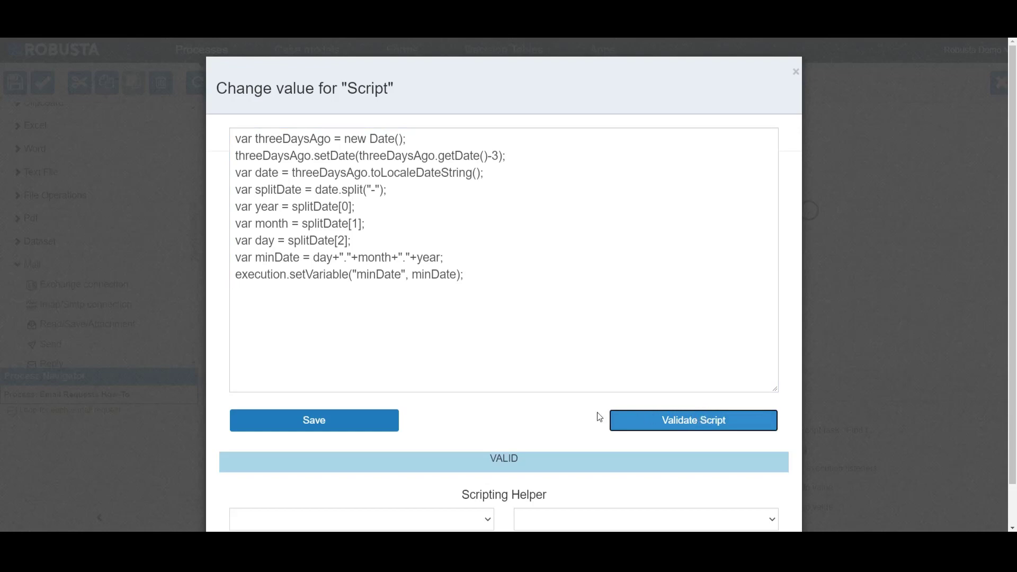
pyautogui.click(320, 420)
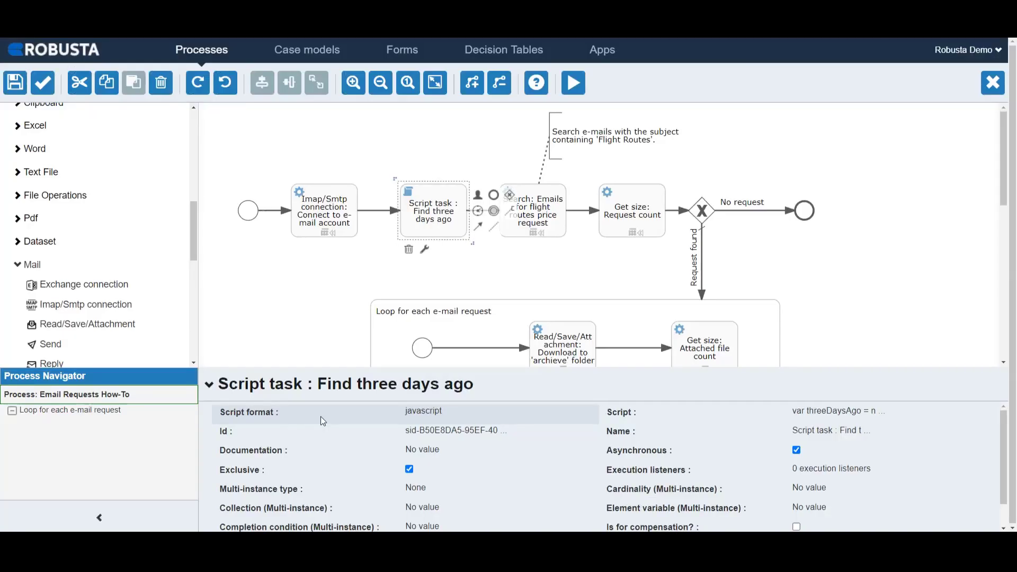
# Review the connection and filter settings of the "Emails for flight routes price request" search activity.
pyautogui.click(530, 226)
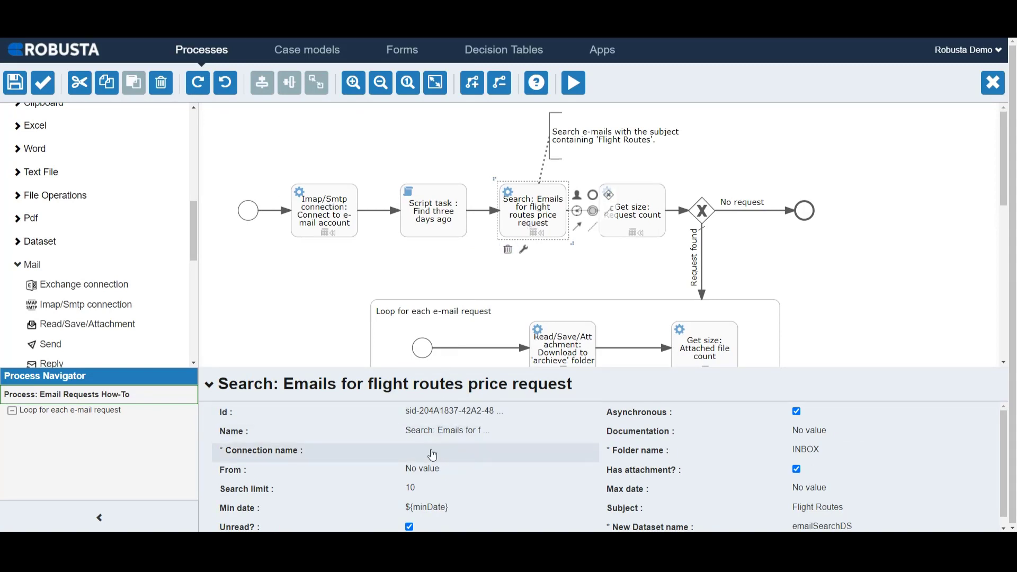
pyautogui.click(430, 450)
pyautogui.click(430, 470)
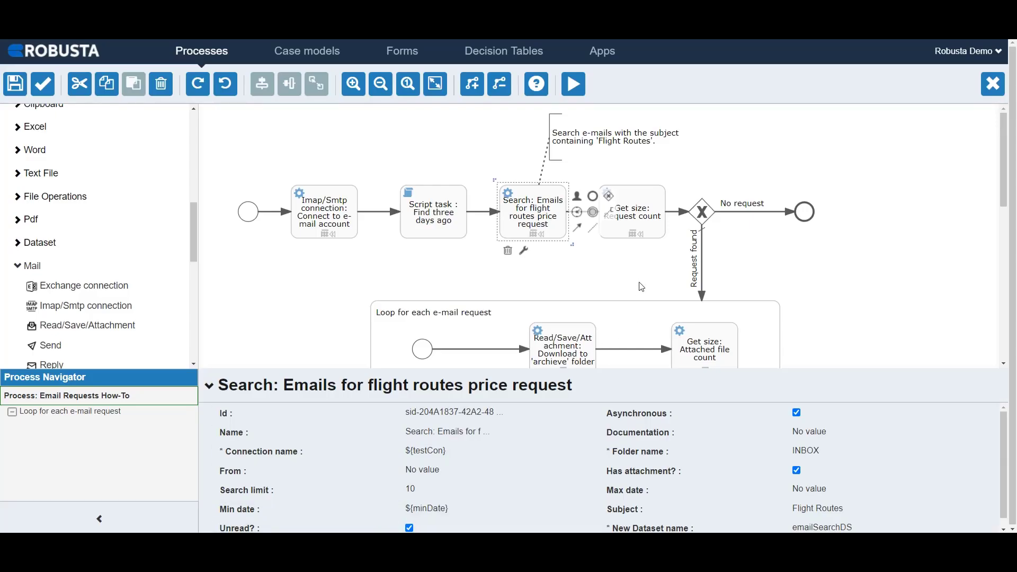
# Choose ROW as the size type of the "Get size: Request count" activity.
pyautogui.click(636, 215)
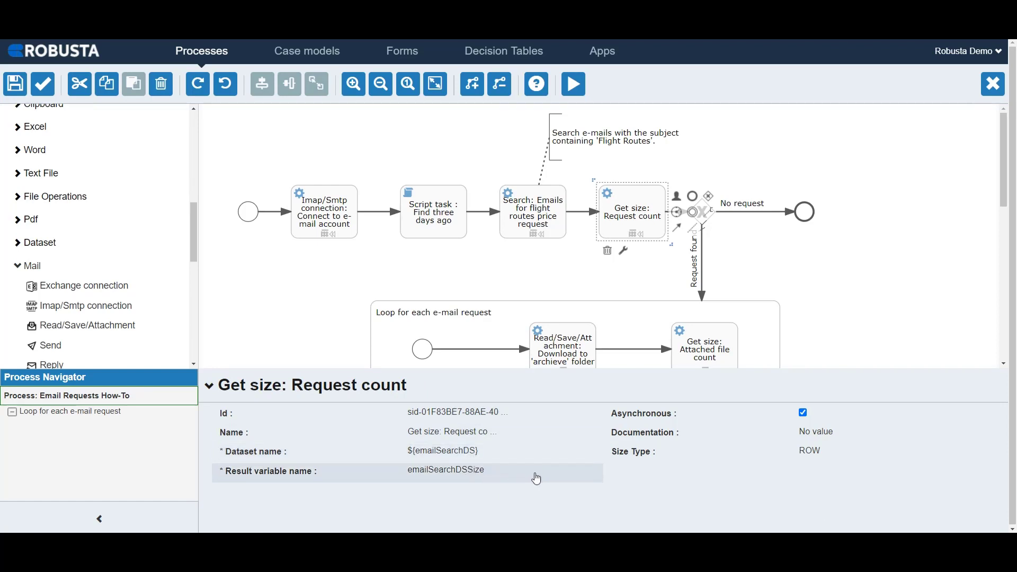
pyautogui.click(799, 455)
pyautogui.click(802, 452)
pyautogui.click(809, 463)
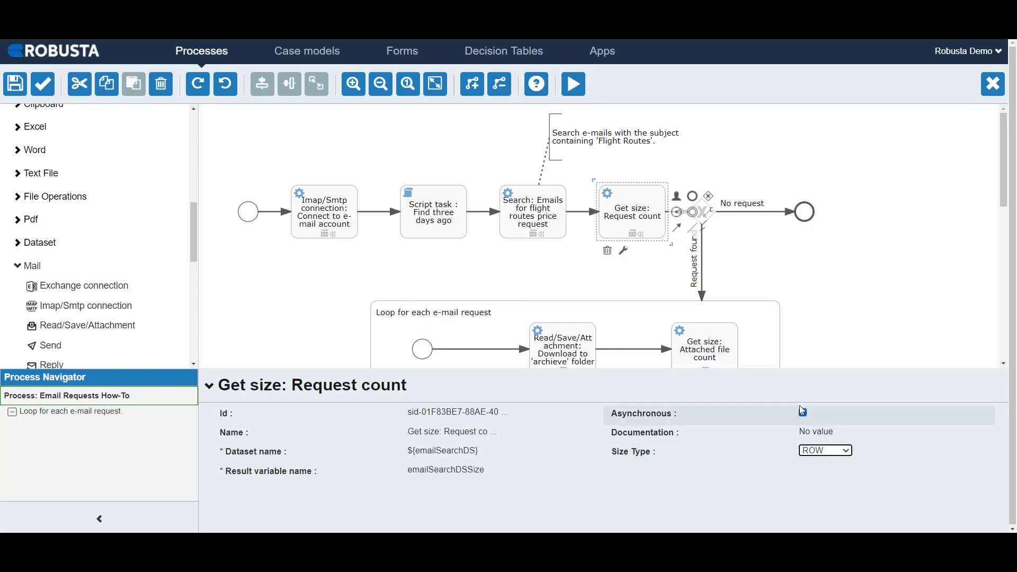
pyautogui.click(731, 238)
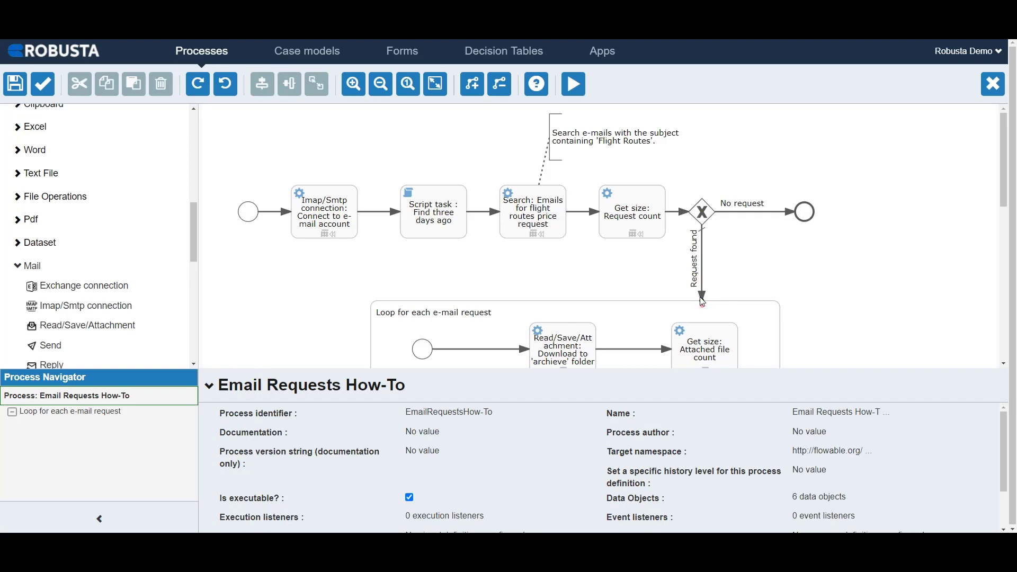
# Save ${emailSearchDSSize==0} as the flow condition of the gateway's "No request" flow.
pyautogui.click(704, 214)
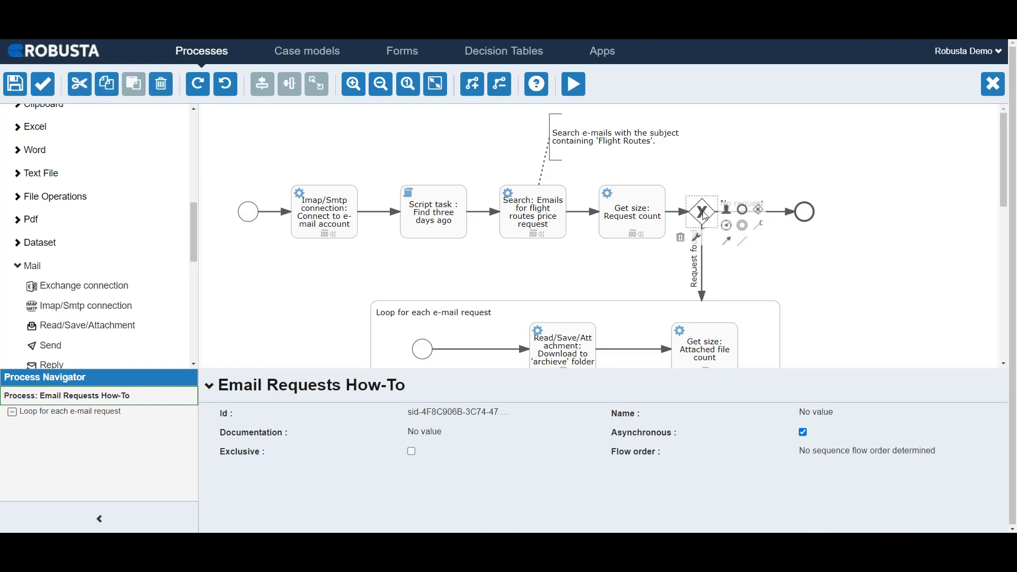
pyautogui.click(775, 214)
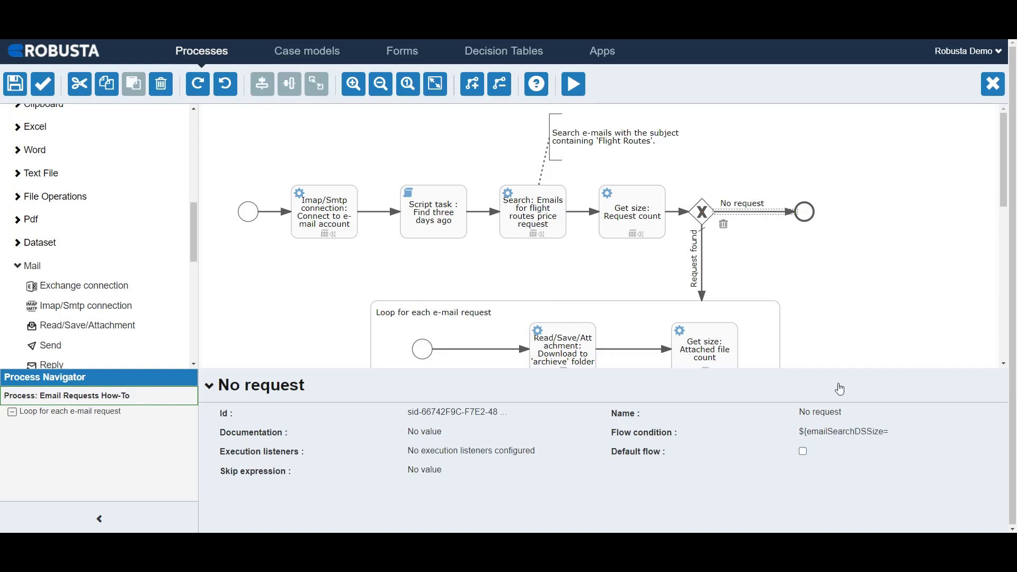
pyautogui.click(856, 434)
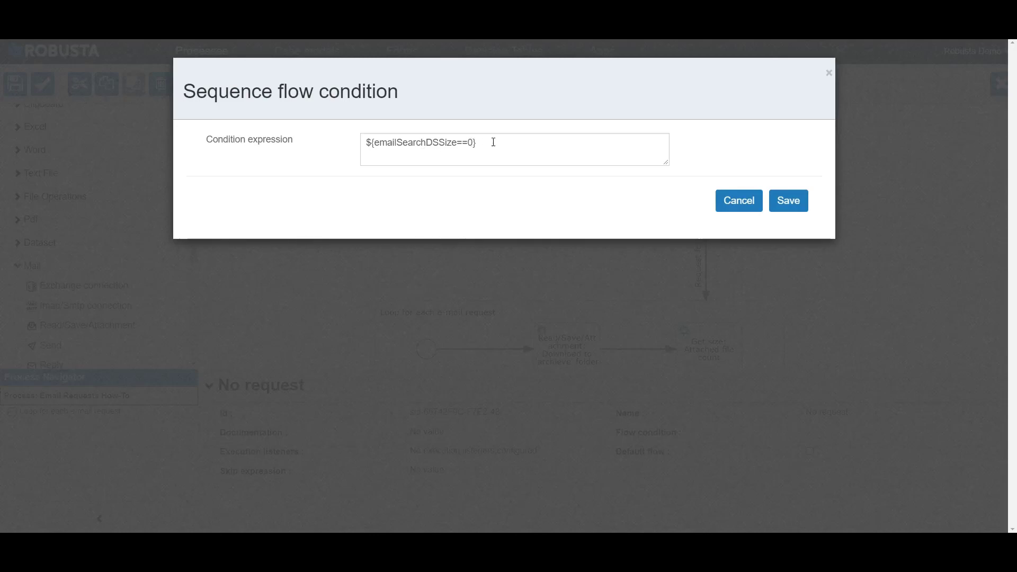
pyautogui.click(789, 191)
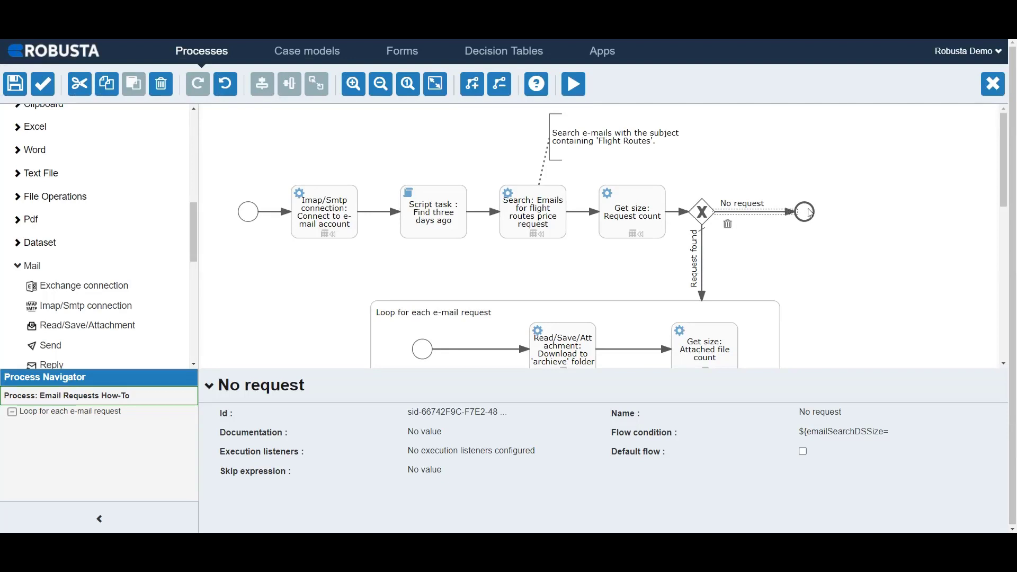
# Review the end event, the default "Request found" flow and the "Loop for each e-mail request" sub process settings.
pyautogui.click(809, 213)
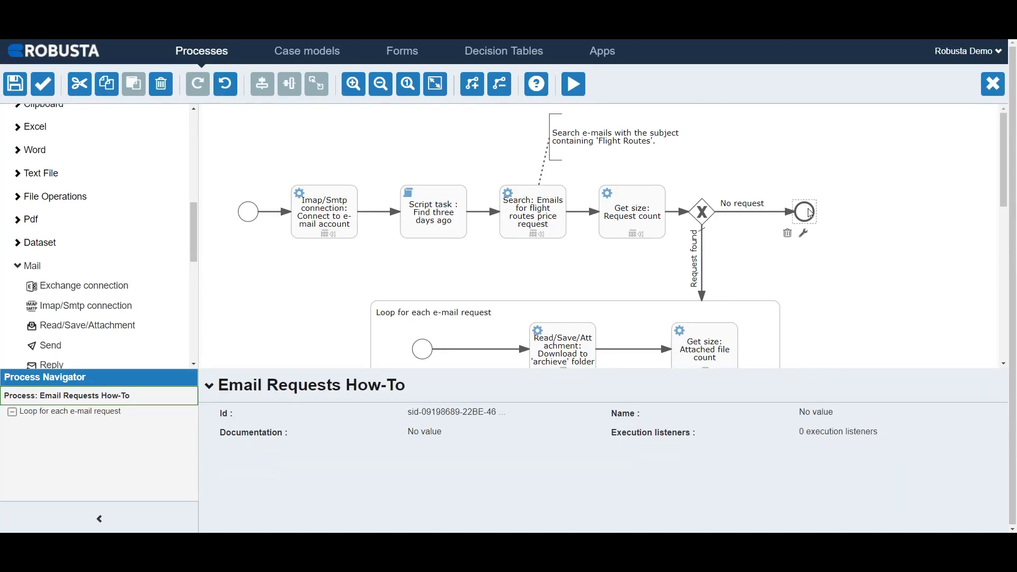
pyautogui.click(705, 252)
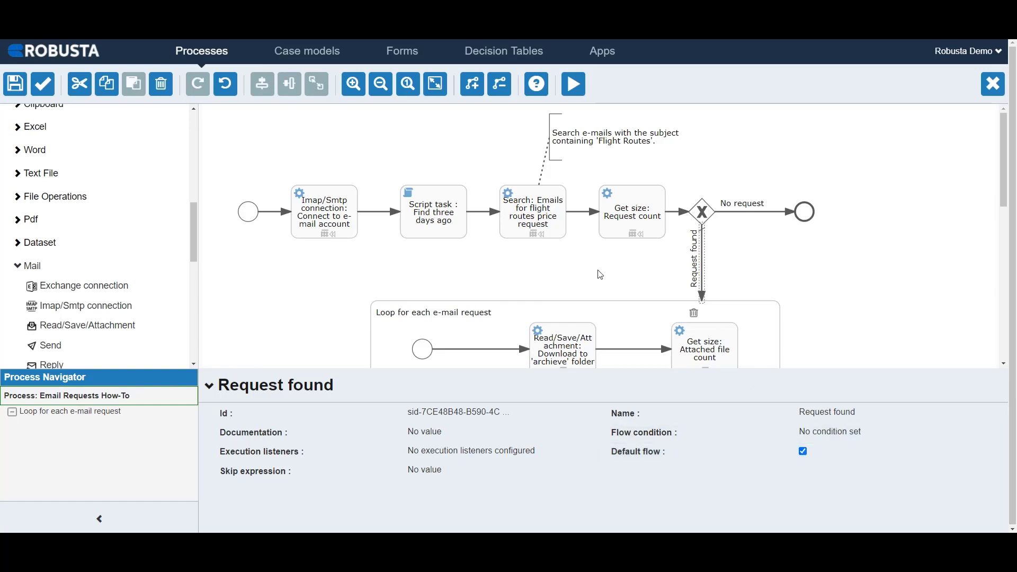
pyautogui.scroll(-1, 599, 278)
pyautogui.scroll(-3, 598, 279)
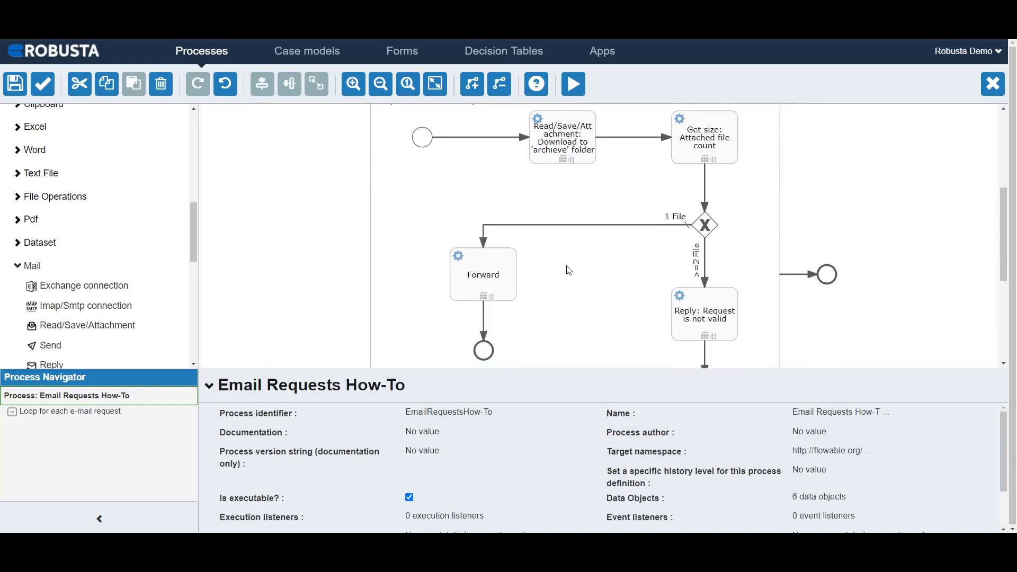
pyautogui.scroll(1, 433, 229)
pyautogui.click(433, 228)
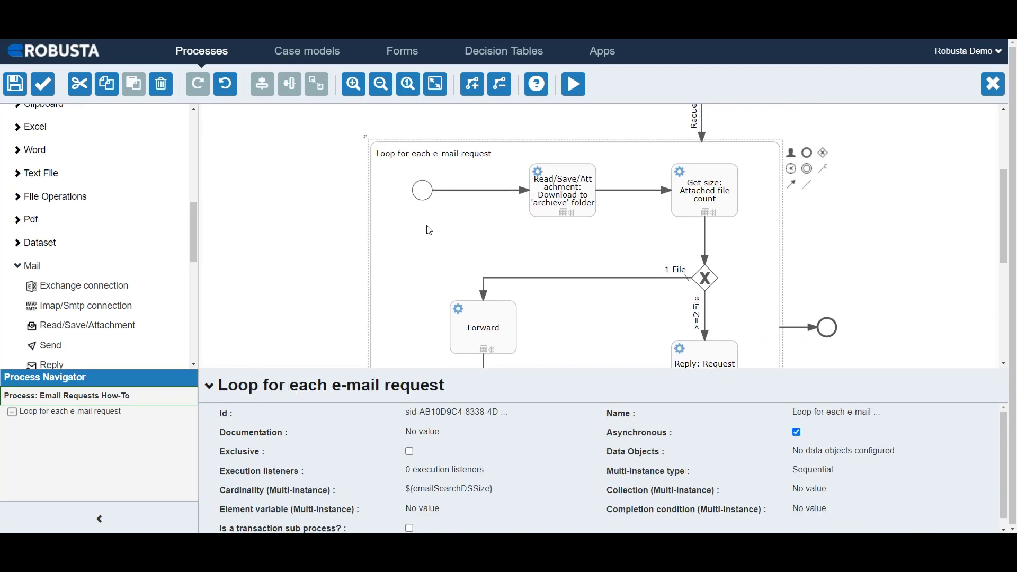
# Place an empty sub process on the canvas beside the e-mail request loop and delete it again.
pyautogui.click(23, 266)
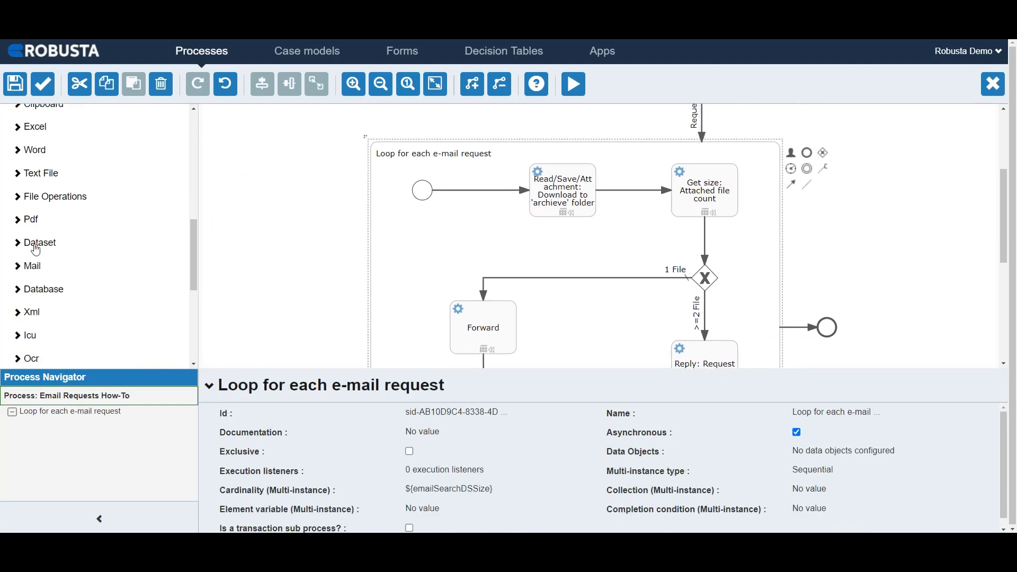
pyautogui.scroll(4, 32, 252)
pyautogui.scroll(3, 36, 249)
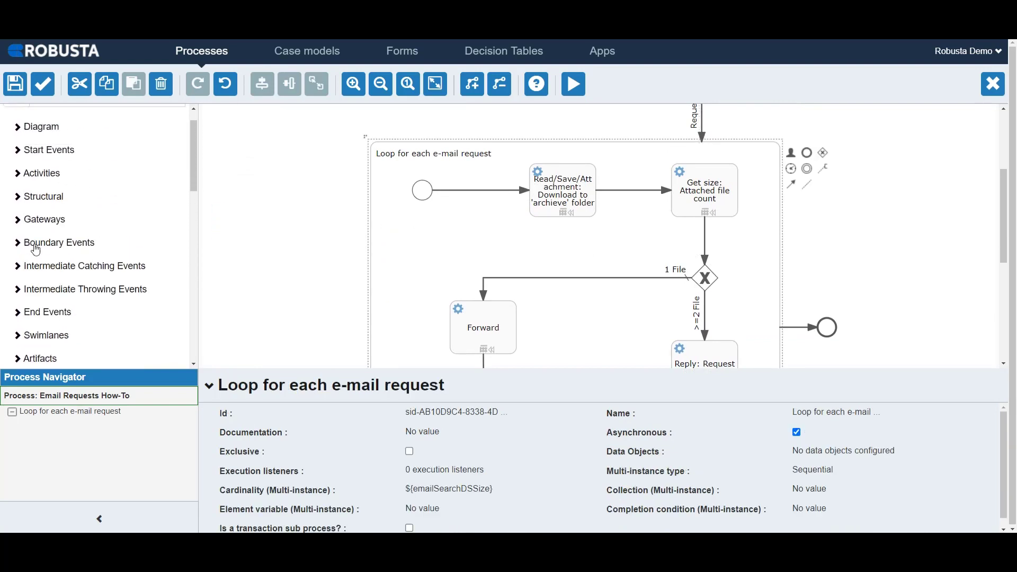
pyautogui.click(32, 204)
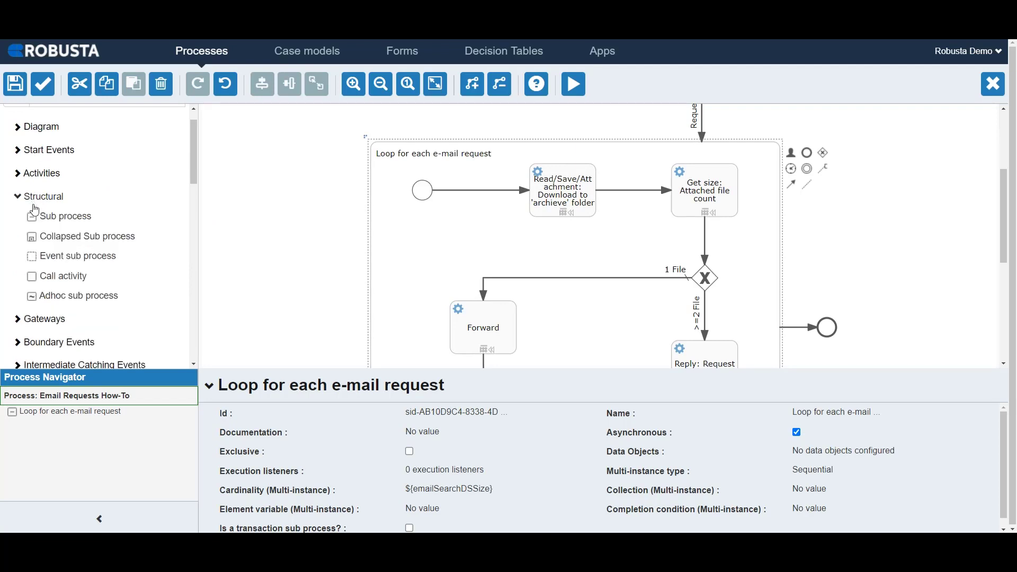
pyautogui.moveTo(46, 221); pyautogui.dragTo(291, 229)
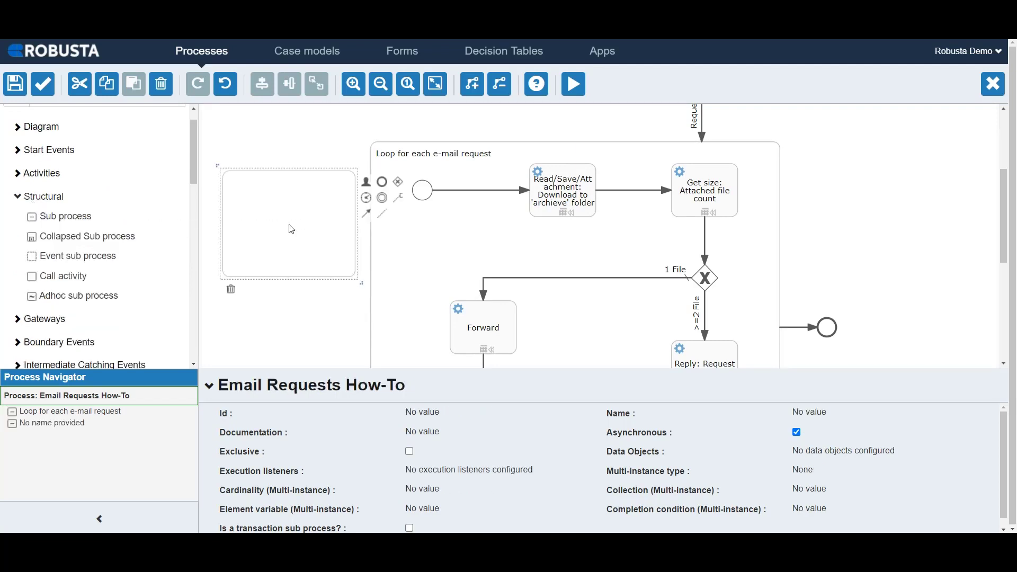
pyautogui.click(232, 290)
# Review the start event, end events and "1 File" flow inside the "Loop for each e-mail request" sub process.
pyautogui.click(422, 191)
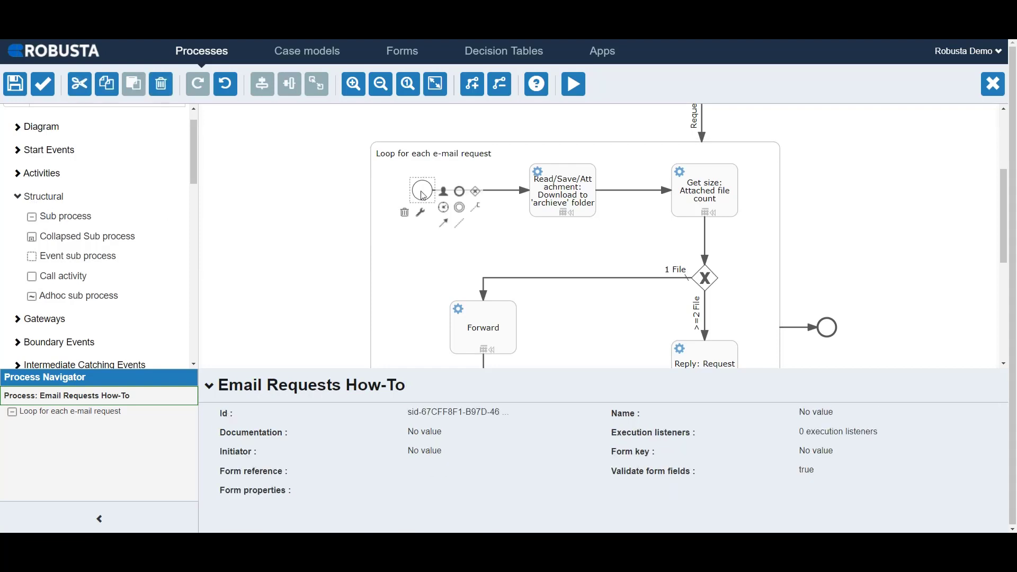
pyautogui.scroll(-2, 471, 327)
pyautogui.click(483, 348)
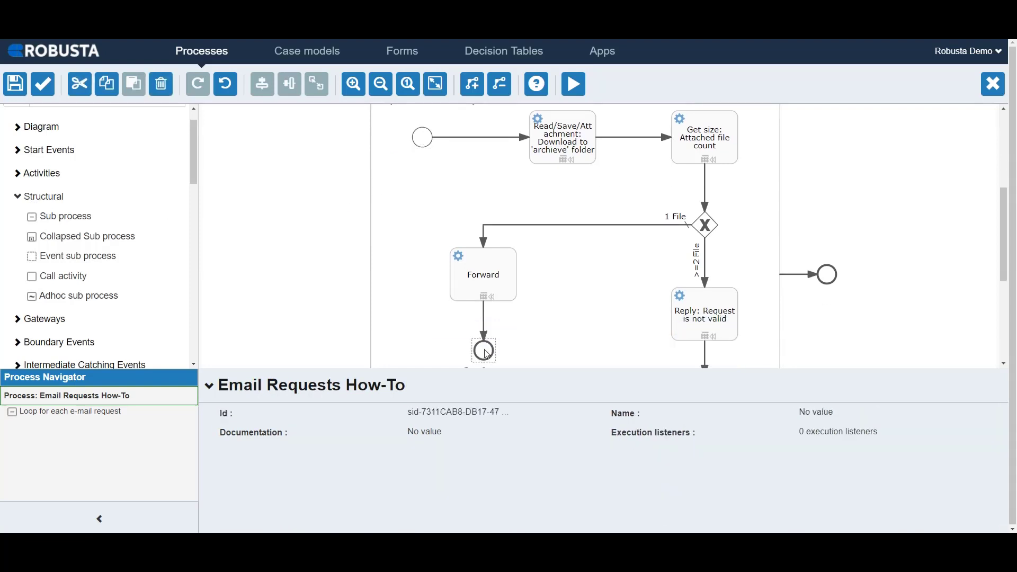
pyautogui.scroll(-2, 483, 349)
pyautogui.click(710, 340)
pyautogui.scroll(4, 565, 263)
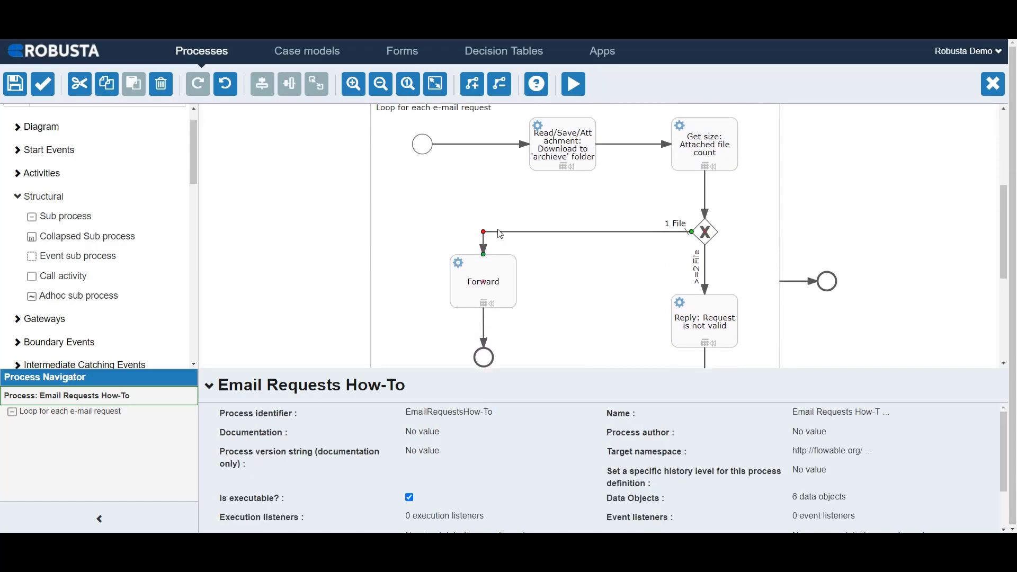
pyautogui.click(481, 226)
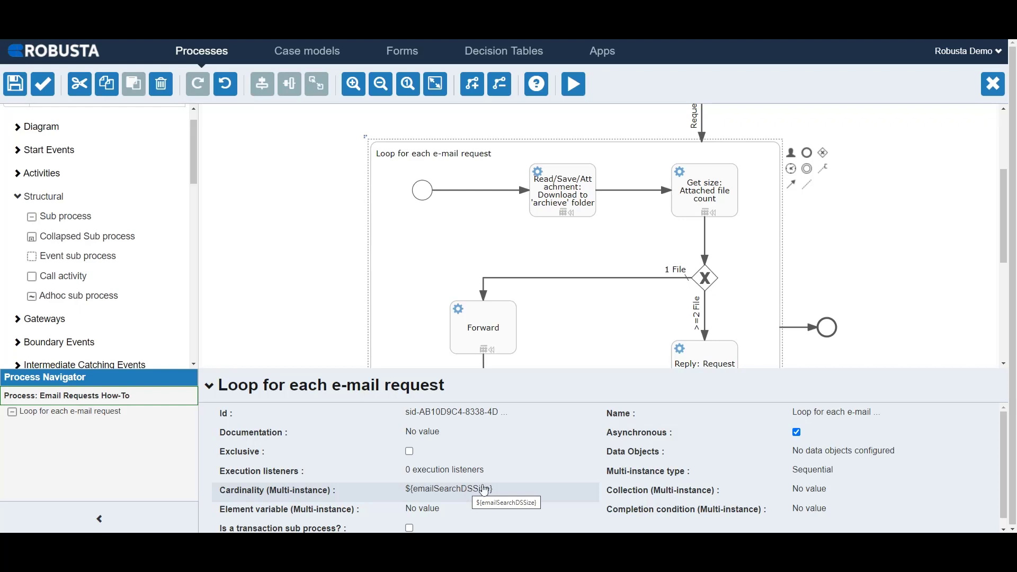
# Choose Sequential as the multi-instance type of the "Loop for each e-mail request" sub process.
pyautogui.click(815, 475)
pyautogui.click(818, 475)
pyautogui.click(816, 472)
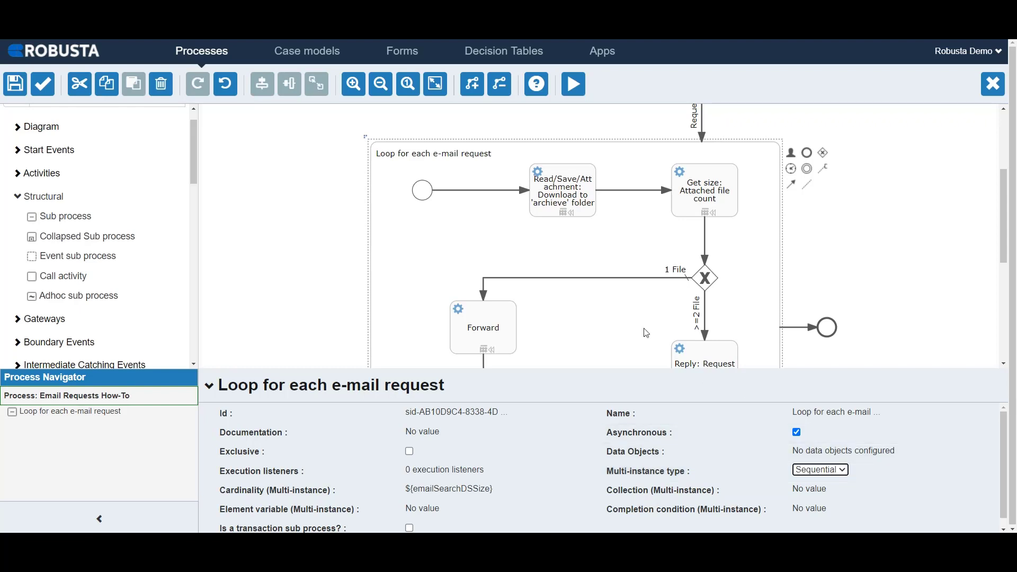
# Choose ${testCon} as the connection name of the "Read/Save/Attachment: Download to 'archieve' folder" activity.
pyautogui.click(578, 203)
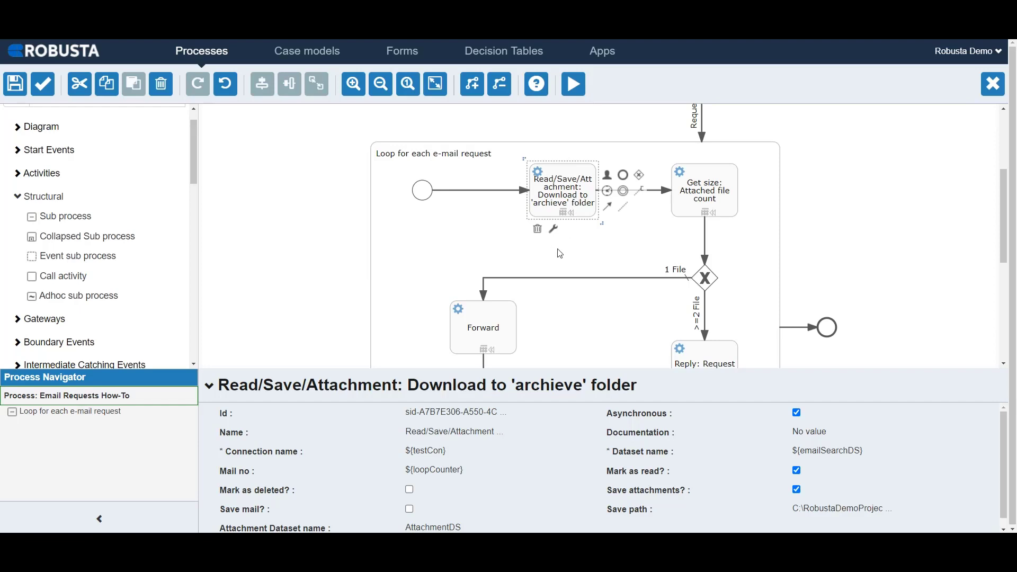
pyautogui.click(444, 455)
pyautogui.click(444, 454)
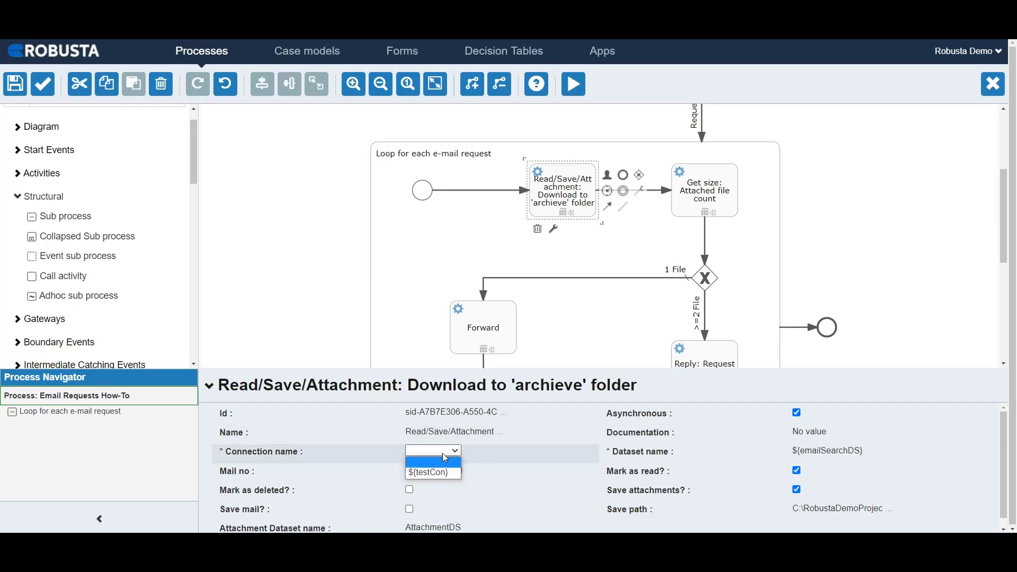
pyautogui.click(442, 472)
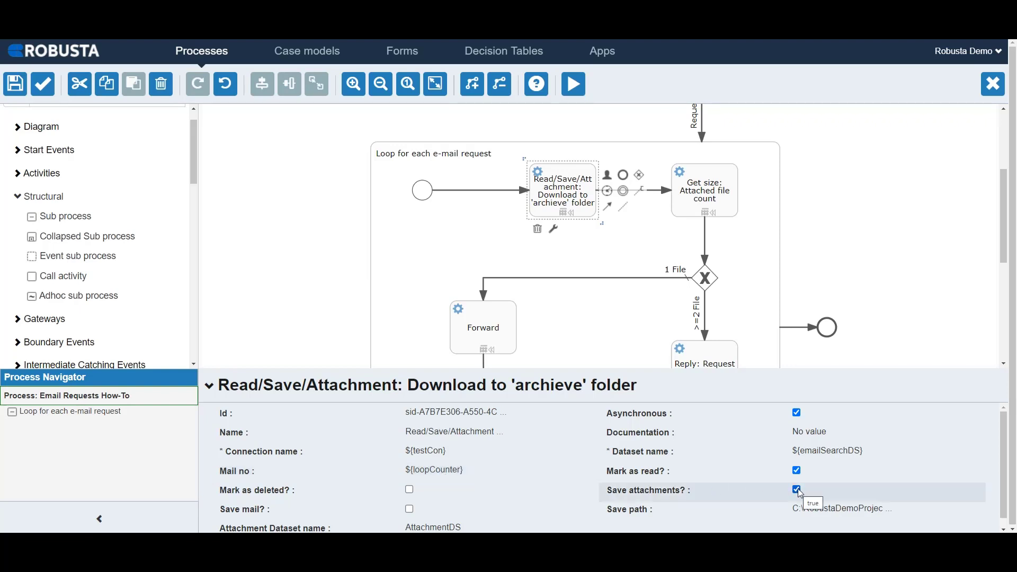
# Open the save path of the "Read/Save/Attachment" activity and confirm its existing folder.
pyautogui.click(815, 514)
pyautogui.click(837, 514)
pyautogui.press('Return')
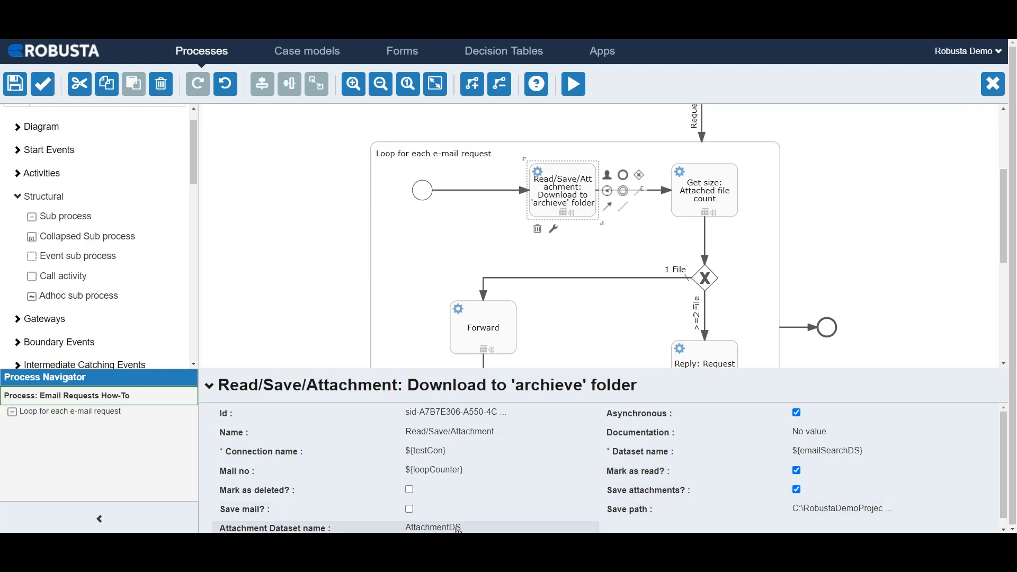
# Save ${listFileDSSize>=2} as the flow condition of the ">=2 File" flow and inspect the "1 File" flow.
pyautogui.click(706, 198)
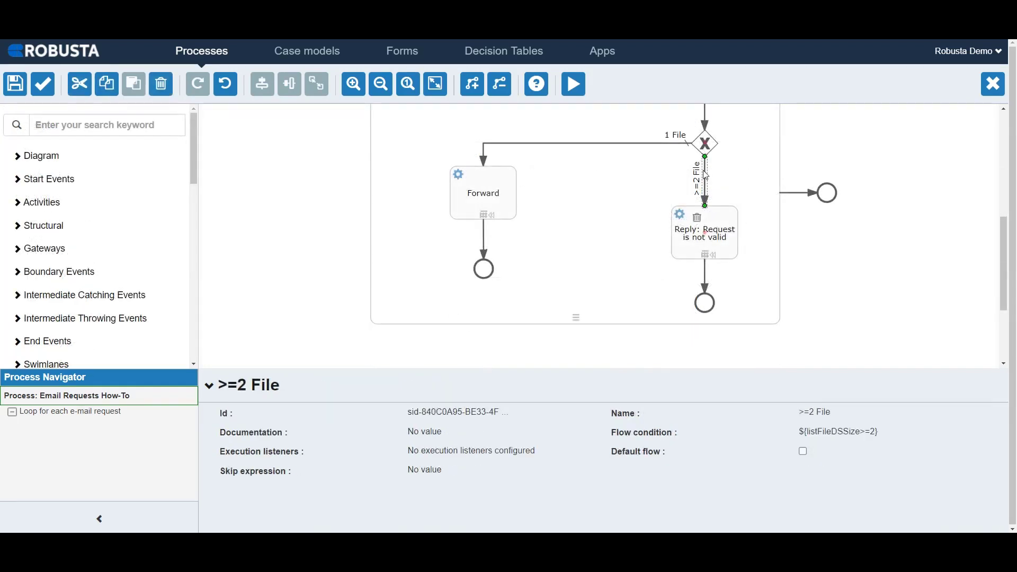
pyautogui.click(803, 434)
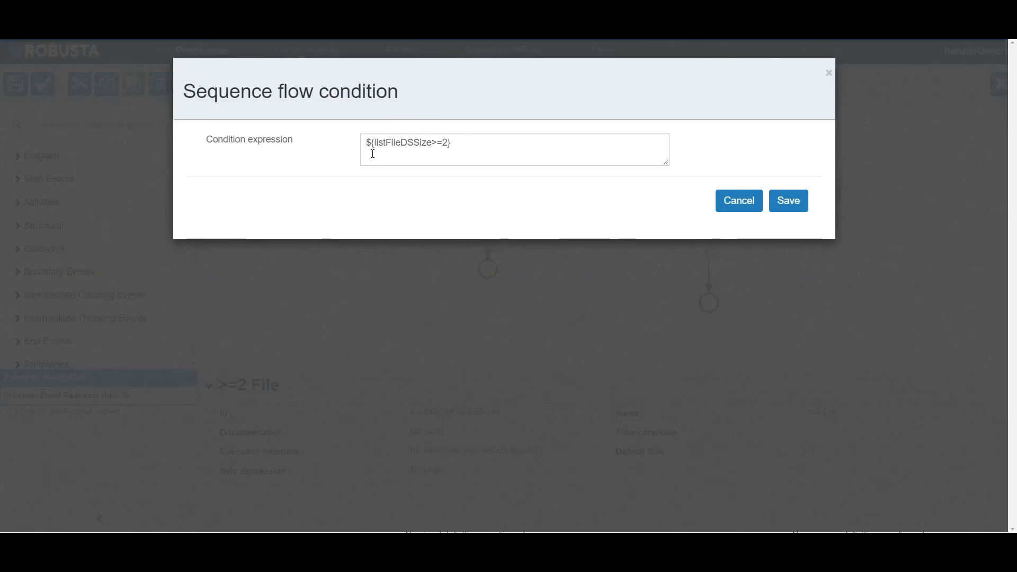
pyautogui.click(791, 205)
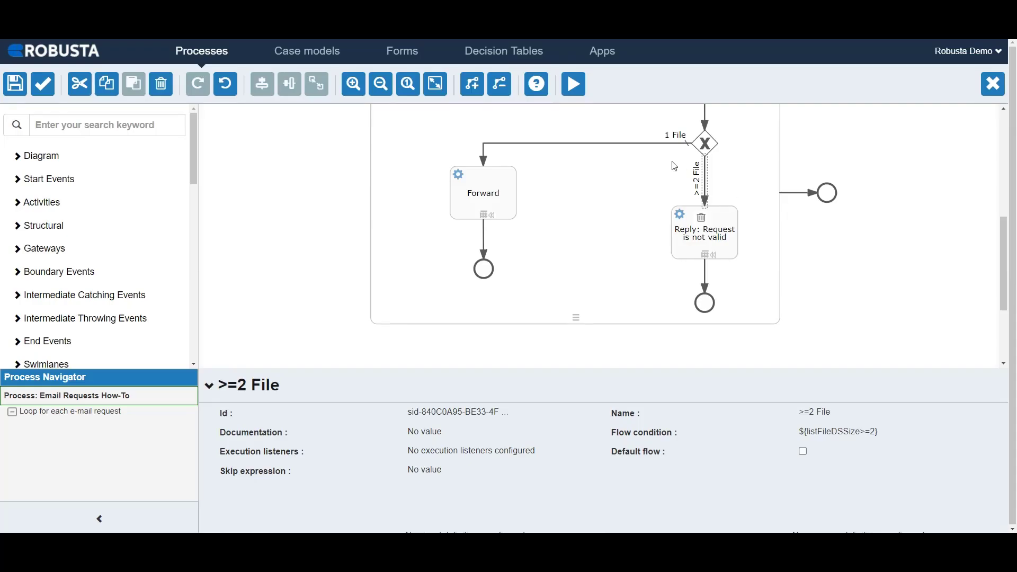
pyautogui.click(635, 146)
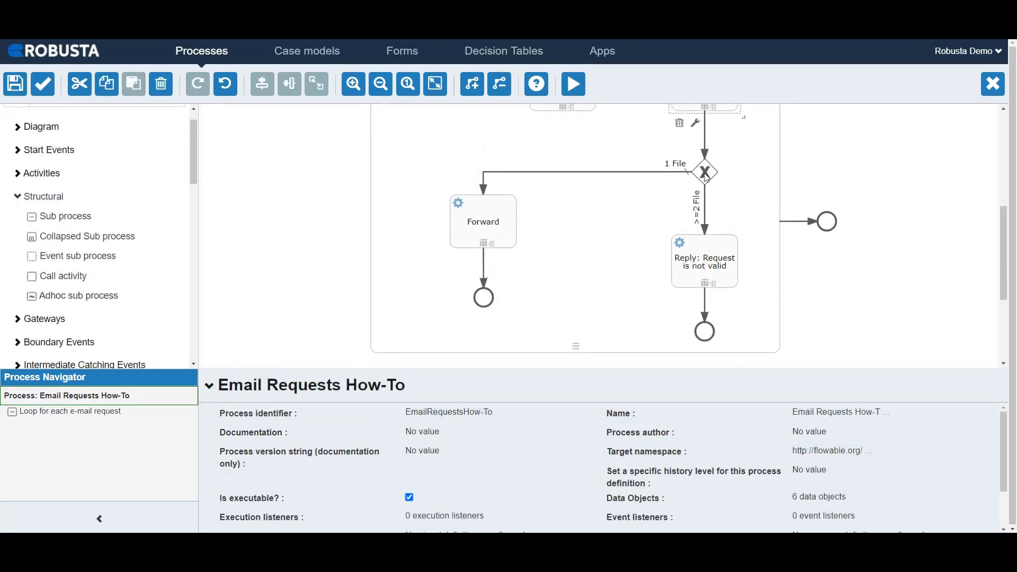
# Open the message text of the "Reply: Request is not valid" activity and save it.
pyautogui.click(702, 259)
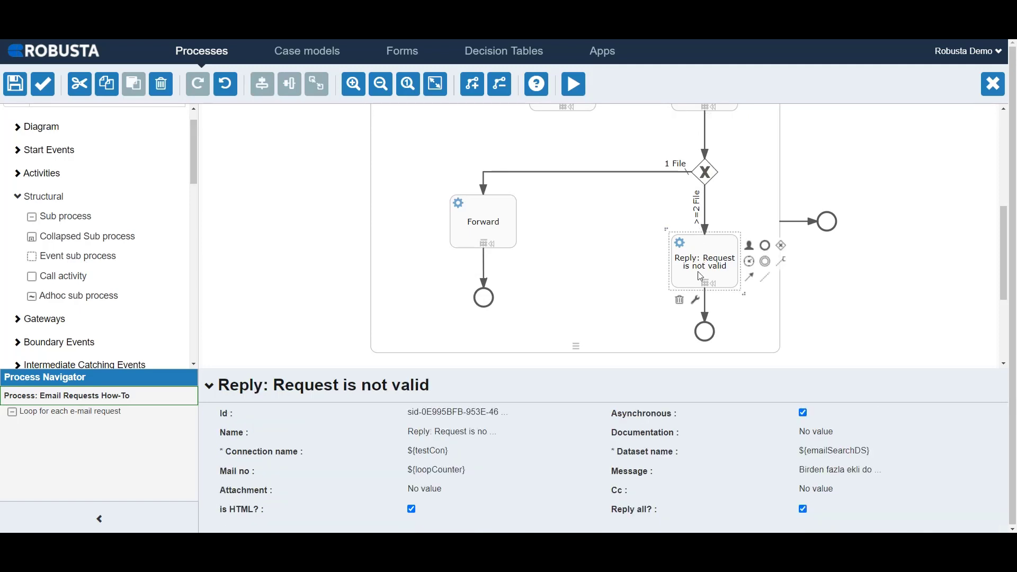
pyautogui.click(826, 481)
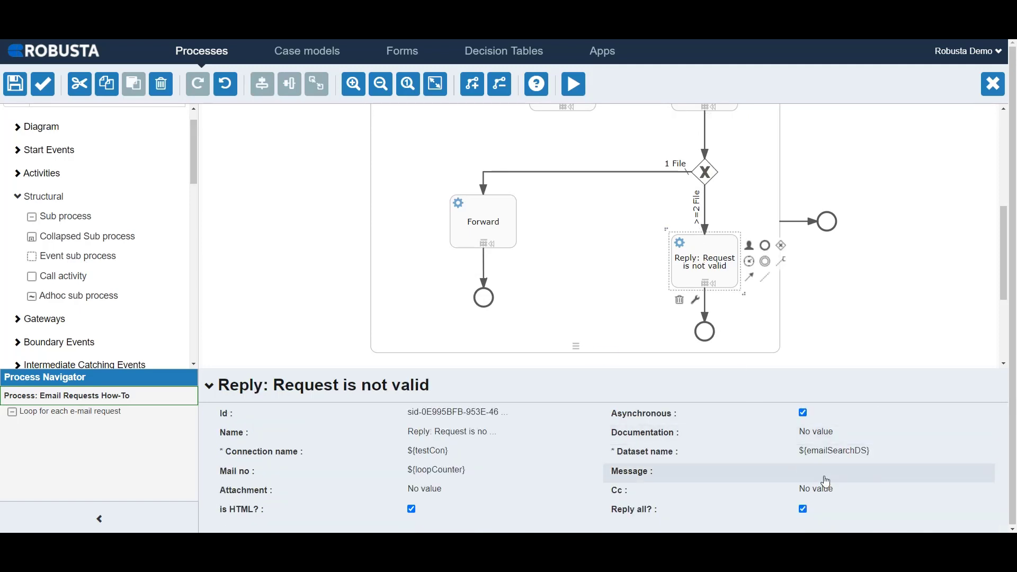
pyautogui.click(672, 315)
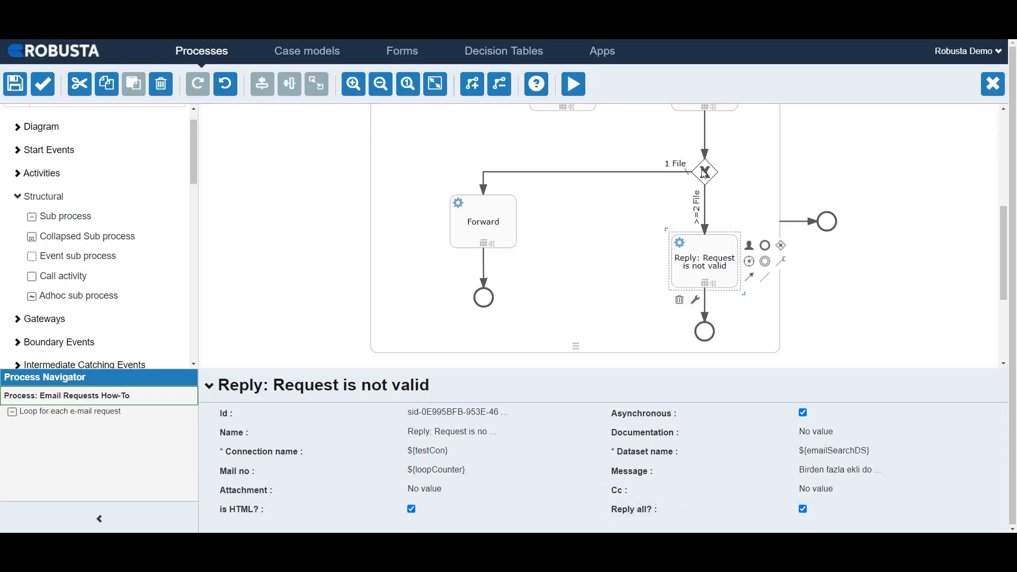
# Save "This email is forwarded by Robusta RPA tool." as the message of the "Forward" activity and inspect the end events.
pyautogui.click(479, 227)
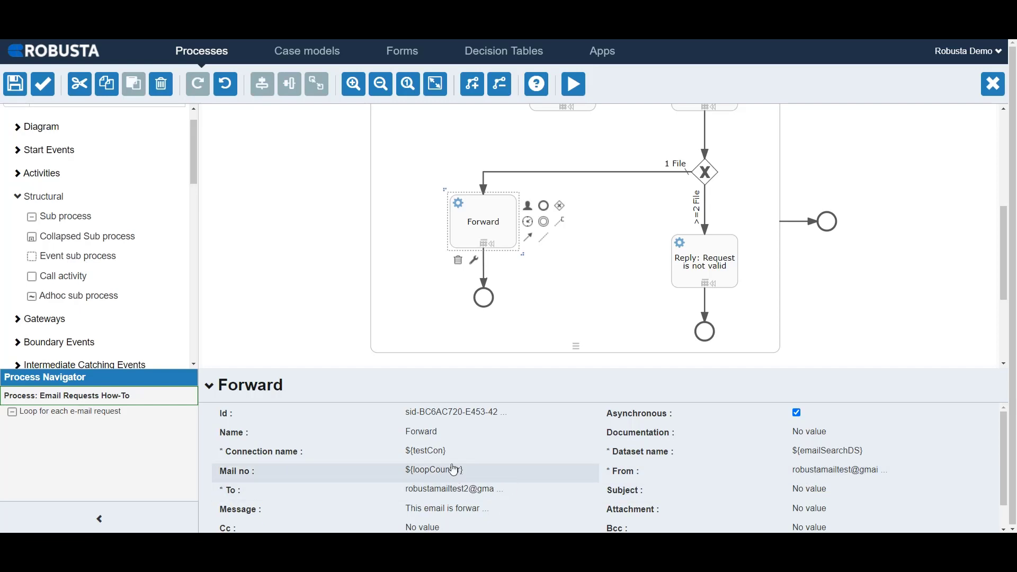
pyautogui.click(442, 506)
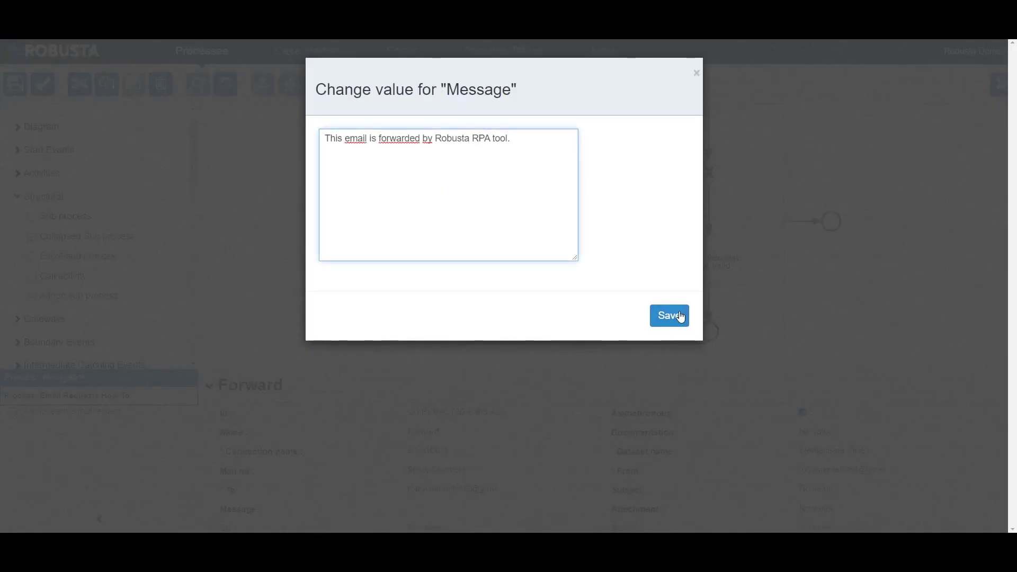
pyautogui.click(673, 317)
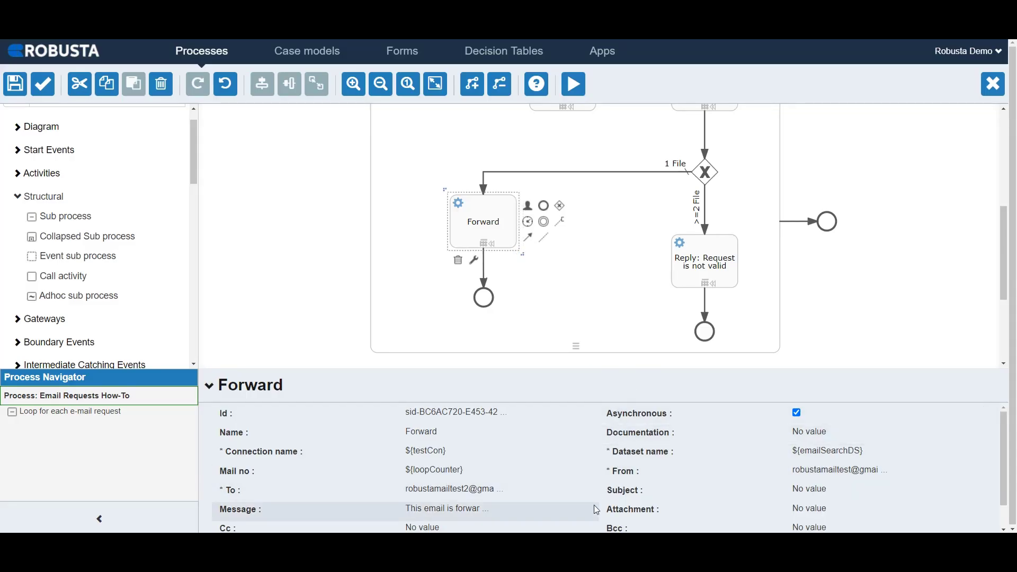
pyautogui.click(485, 299)
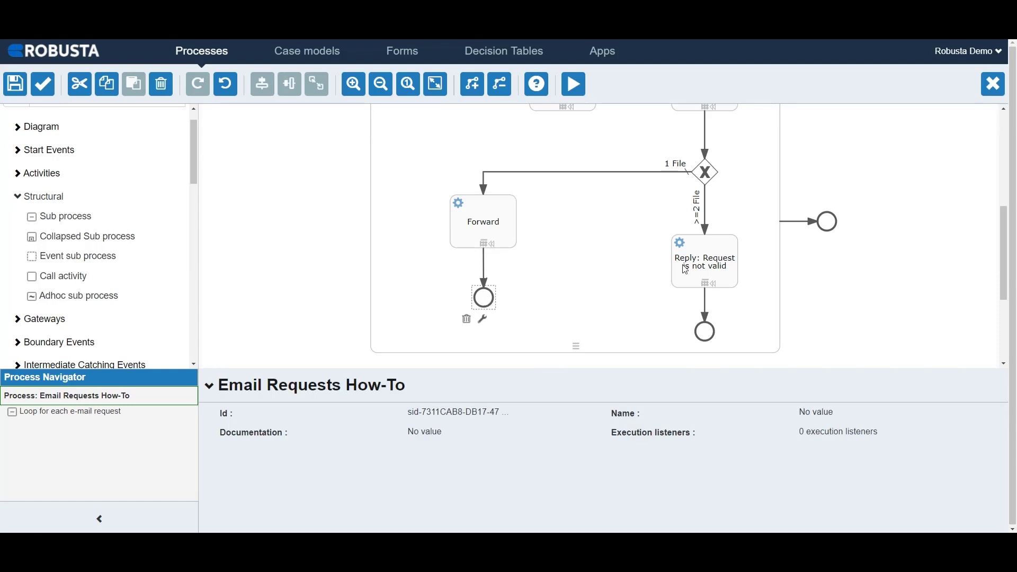
pyautogui.click(832, 222)
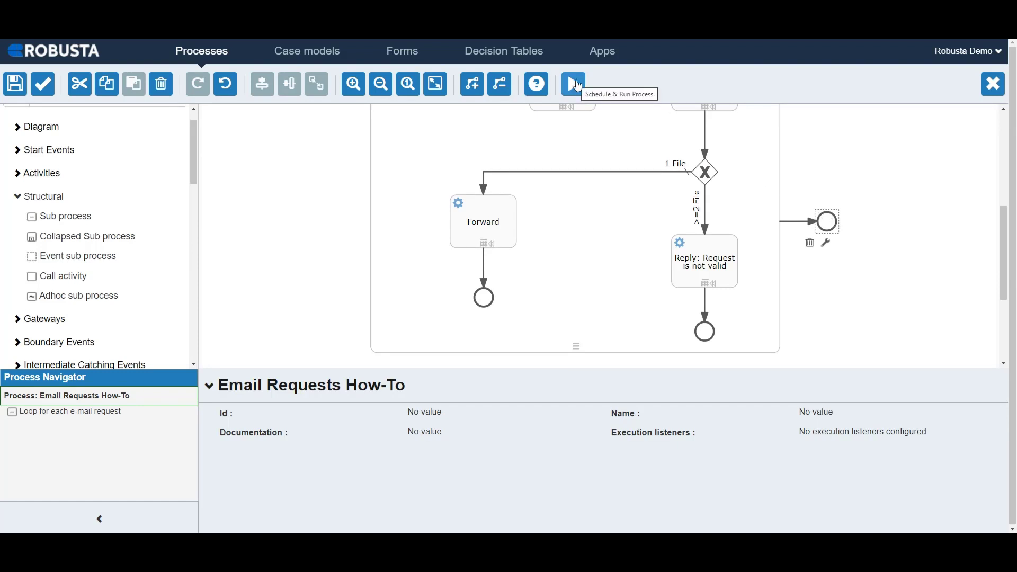
# Run the process in the Booking Flight Price Demo App with the Robusta demo account as worker and app publishing required.
pyautogui.click(577, 84)
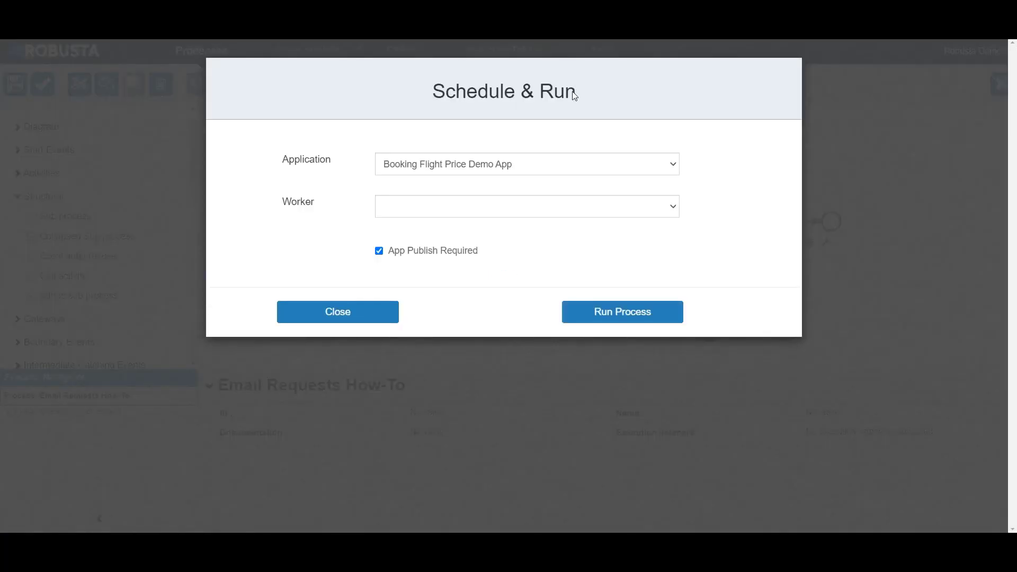
pyautogui.click(551, 208)
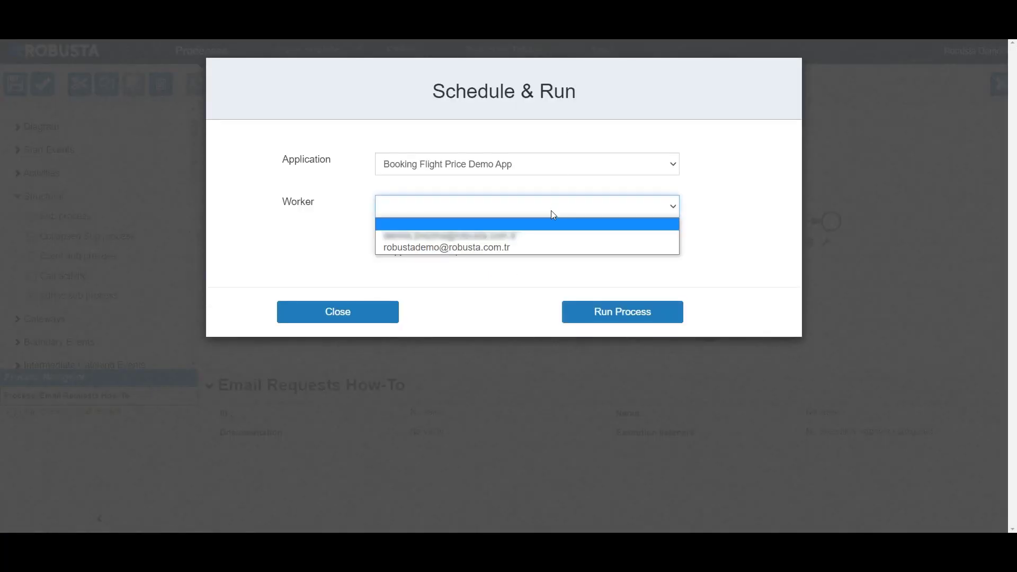
pyautogui.click(549, 248)
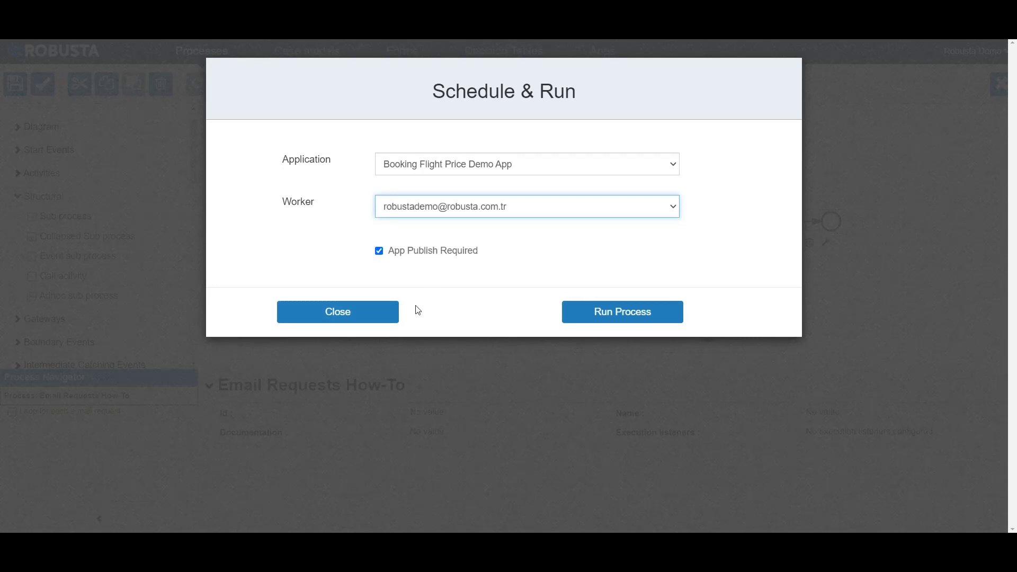
pyautogui.click(586, 313)
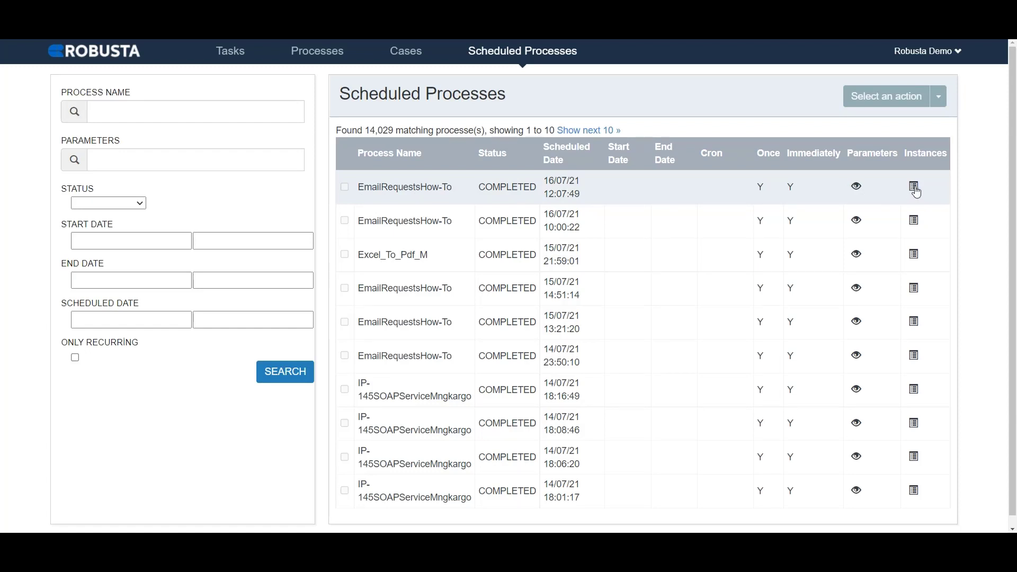
# Open the latest EmailRequestsHow-To run's instance and examine its process diagram and variables.
pyautogui.click(915, 188)
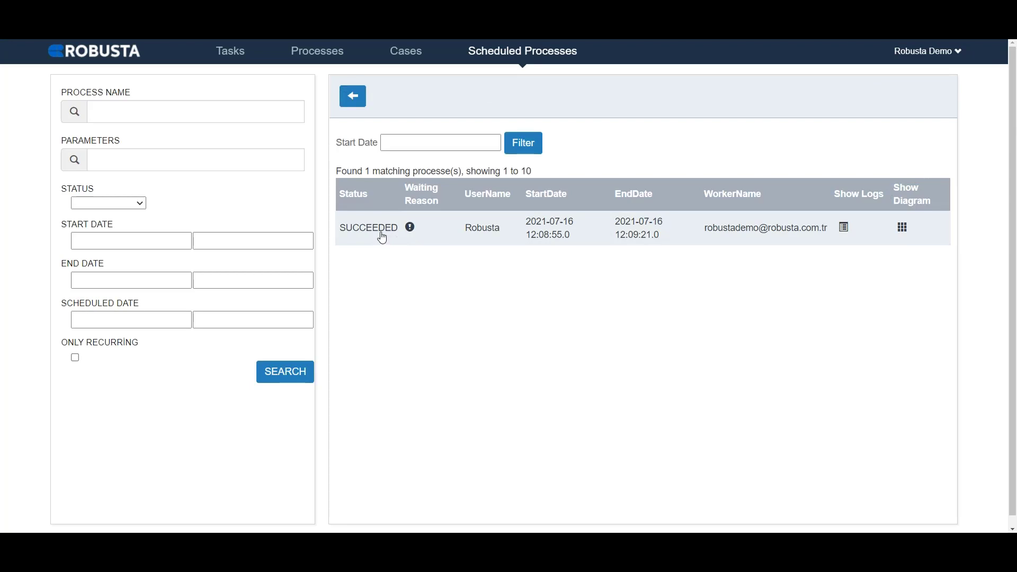
pyautogui.click(903, 229)
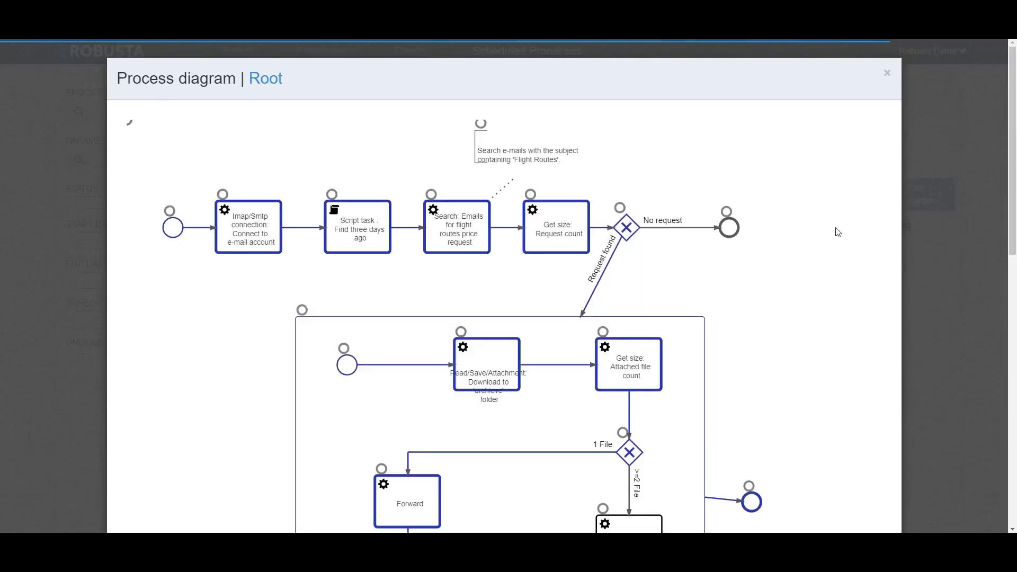
pyautogui.scroll(-10, 837, 232)
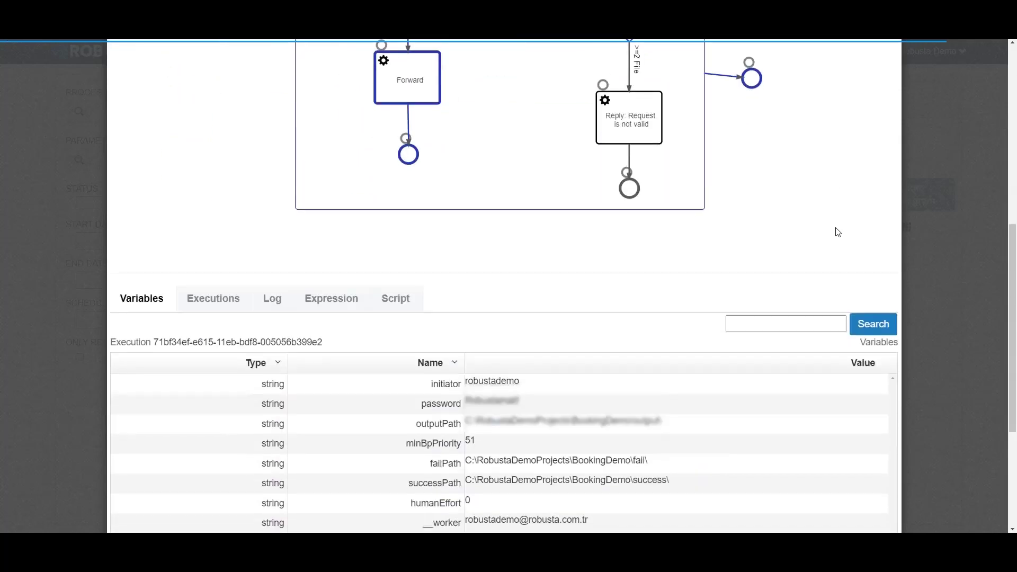